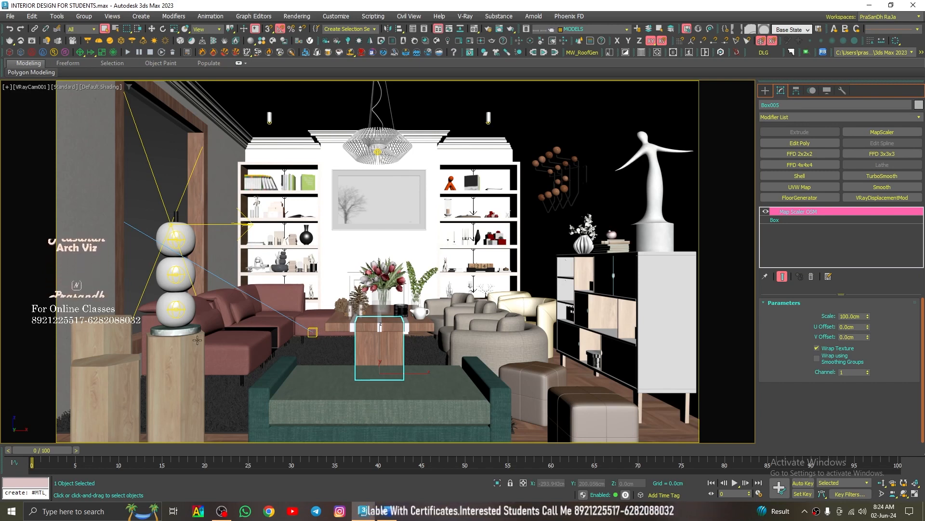
# Examine the reference render INTERIOR-FOR-STUDENTS.jpg beside the scene, from the window and sofa across to the cabinet and statue.
pyautogui.click(237, 223)
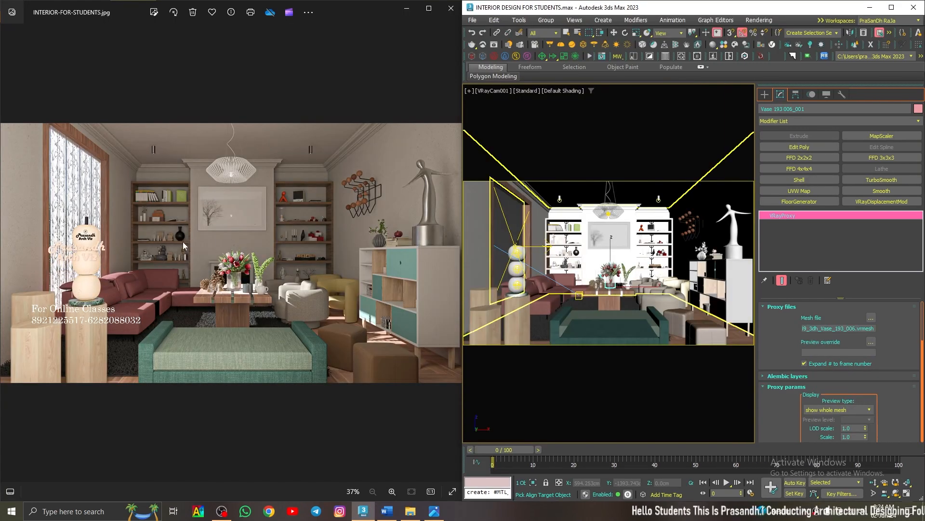
pyautogui.click(253, 252)
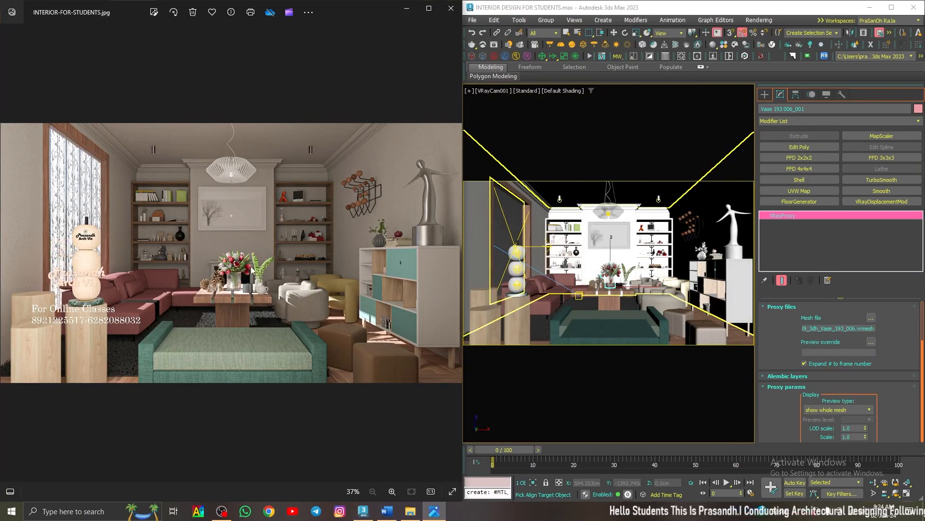
pyautogui.scroll(3, 259, 295)
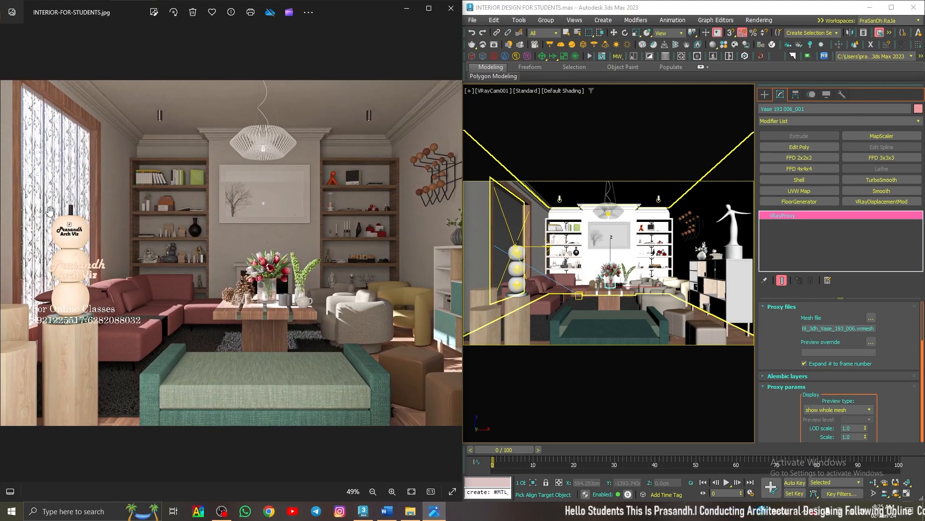
pyautogui.moveTo(283, 294); pyautogui.dragTo(184, 296)
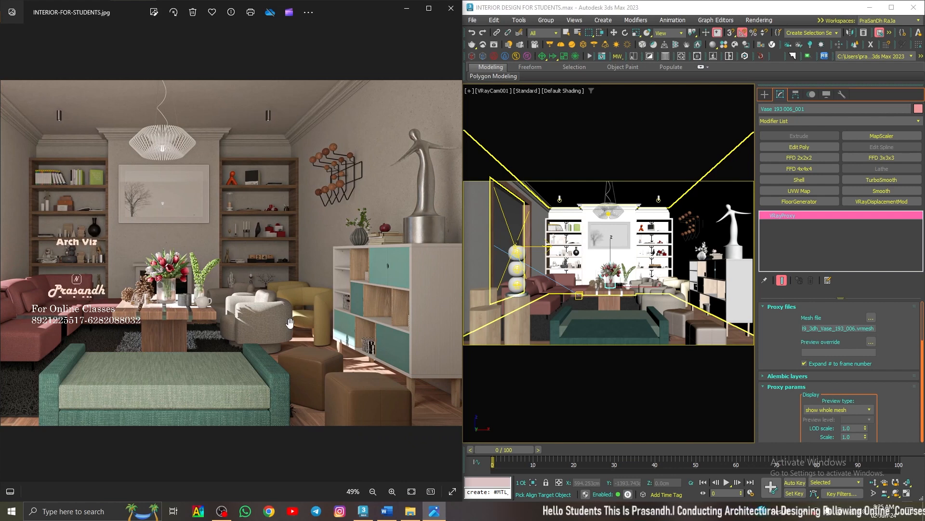
pyautogui.moveTo(261, 308); pyautogui.dragTo(283, 309)
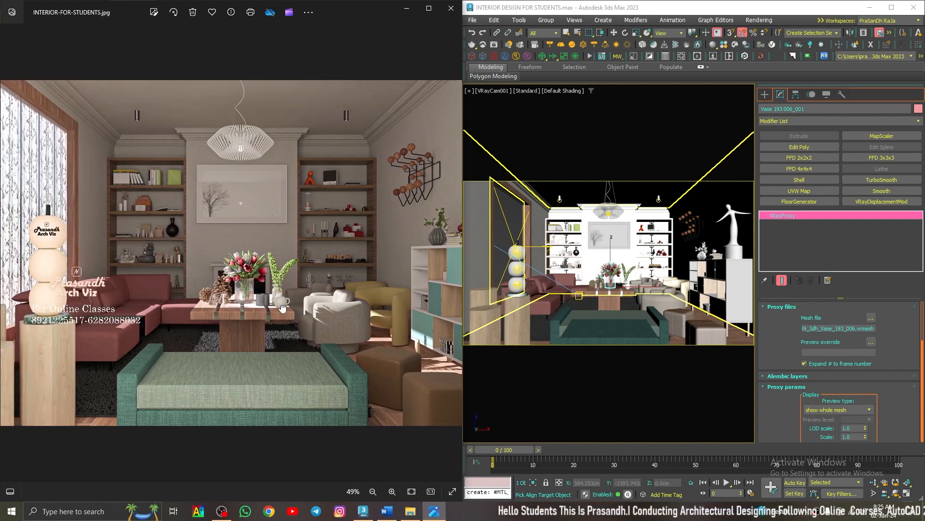
pyautogui.scroll(-2, 283, 309)
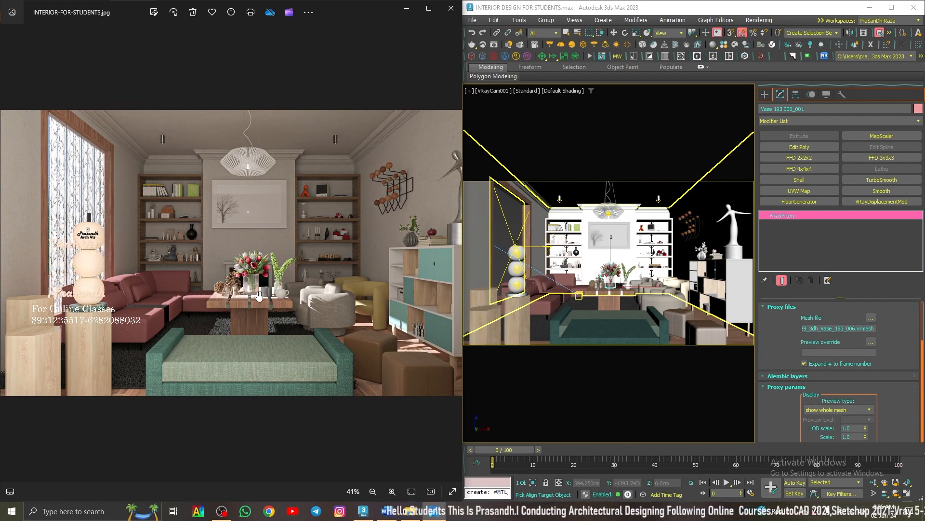
pyautogui.scroll(1, 239, 285)
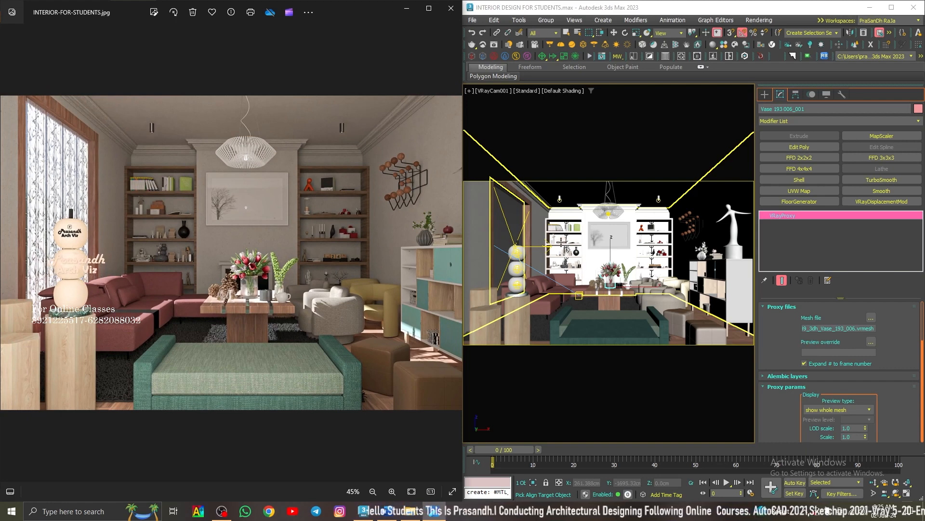
pyautogui.moveTo(282, 295); pyautogui.dragTo(213, 299)
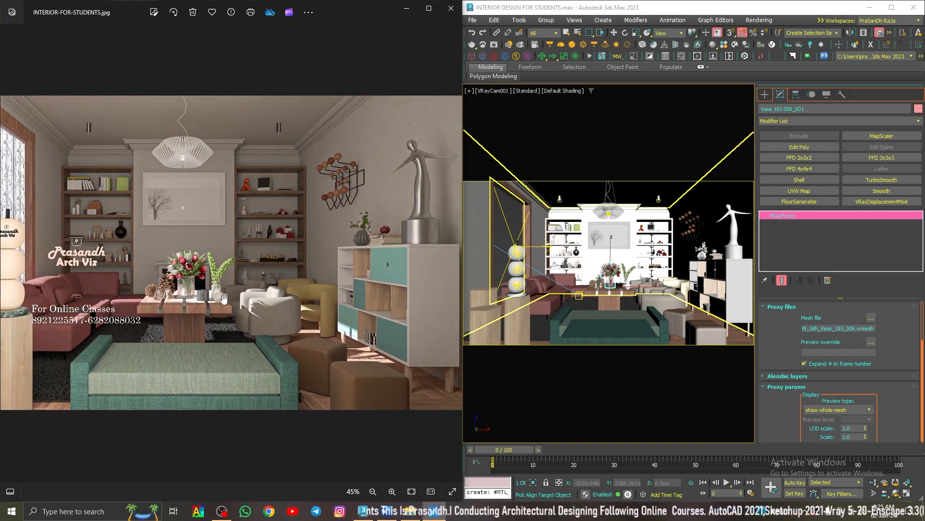
pyautogui.scroll(1, 225, 299)
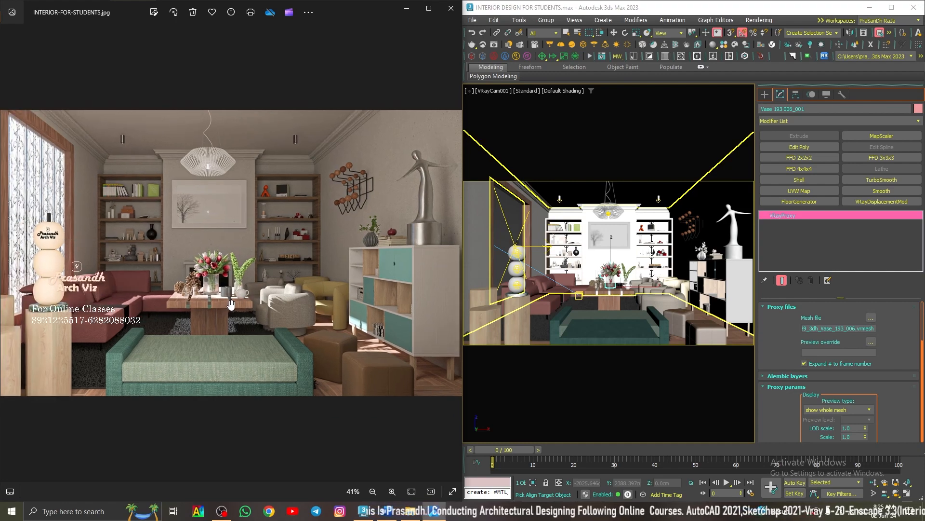
pyautogui.scroll(-1, 232, 303)
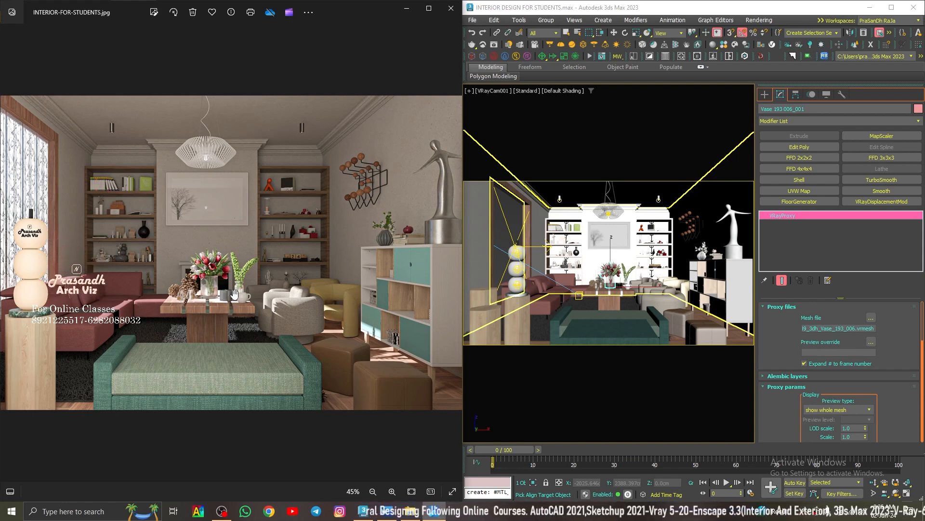
pyautogui.moveTo(232, 305); pyautogui.dragTo(236, 316)
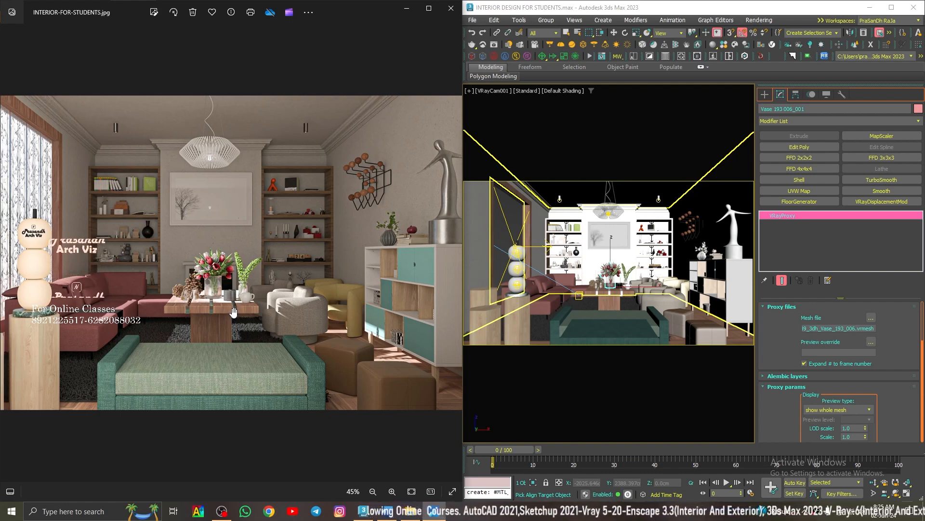
pyautogui.moveTo(234, 313); pyautogui.dragTo(251, 321)
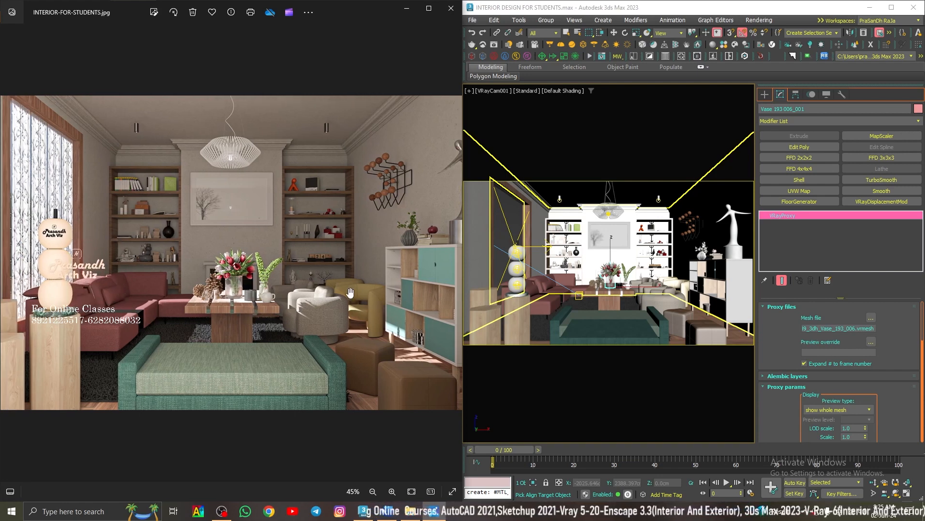
pyautogui.moveTo(292, 284)
pyautogui.mouseDown()
pyautogui.moveTo(331, 285)
pyautogui.moveTo(301, 286)
pyautogui.mouseUp()
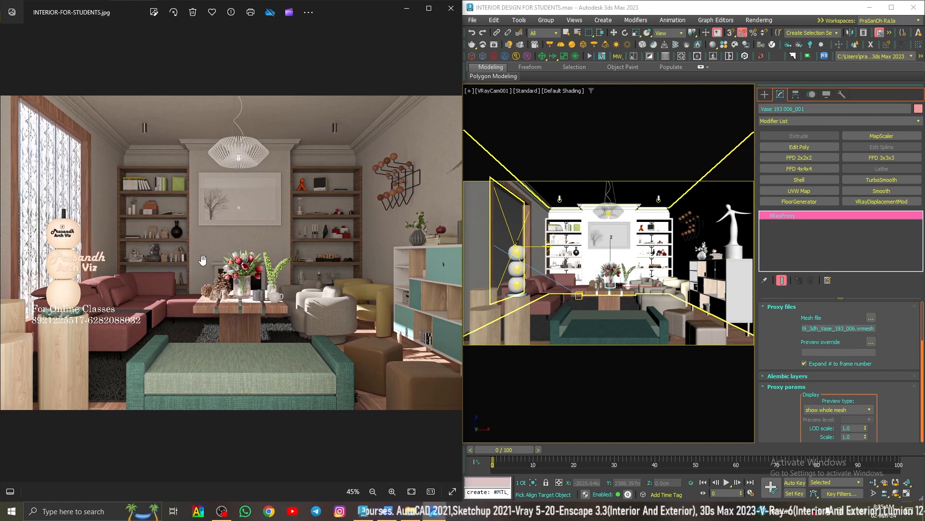
# Select the plane V-Ray light at the window and inspect the reference render for how daylight falls across the room.
pyautogui.press('w')
pyautogui.click(535, 247)
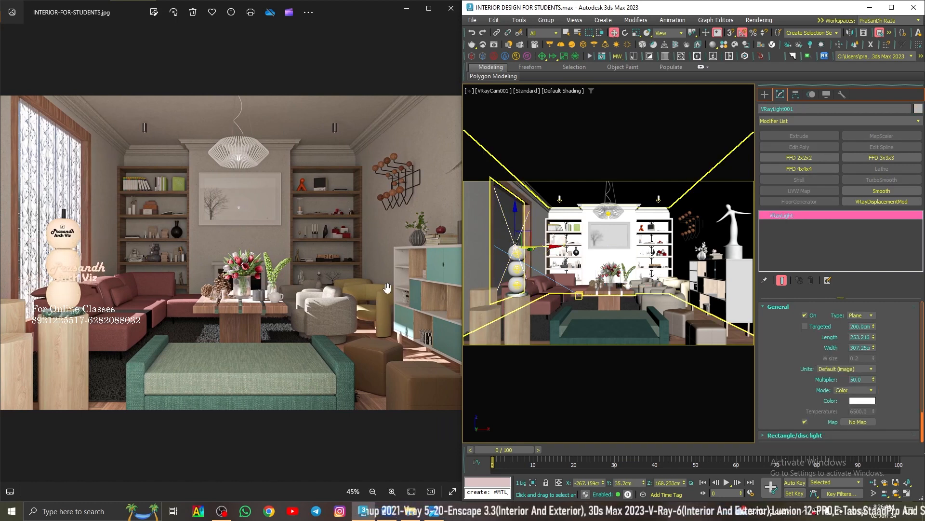
pyautogui.scroll(2, 334, 310)
pyautogui.moveTo(264, 305); pyautogui.dragTo(371, 292)
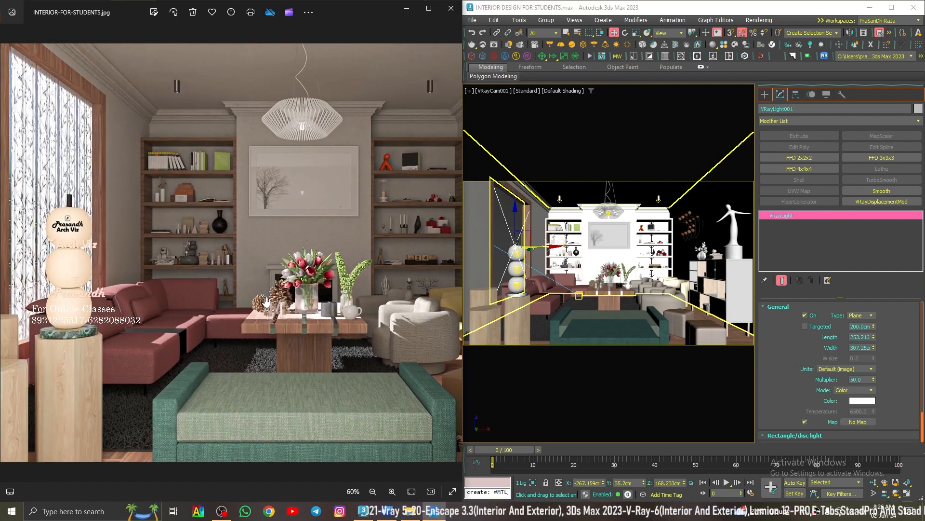
pyautogui.moveTo(145, 282); pyautogui.dragTo(212, 288)
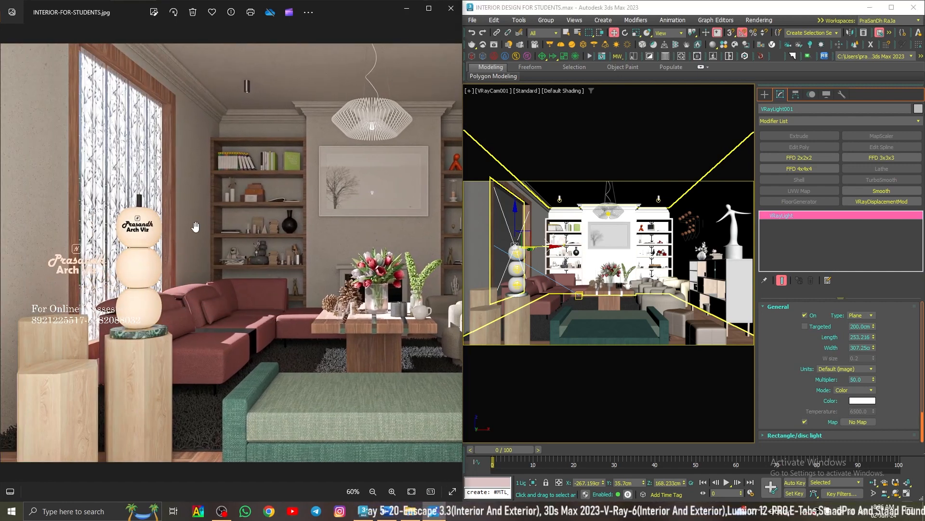
pyautogui.moveTo(383, 255); pyautogui.dragTo(273, 258)
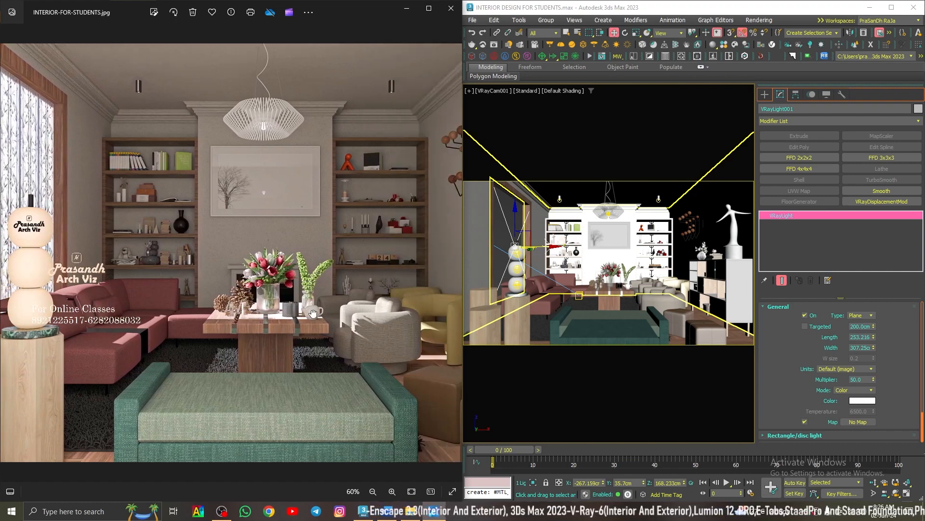
pyautogui.moveTo(313, 313); pyautogui.dragTo(281, 314)
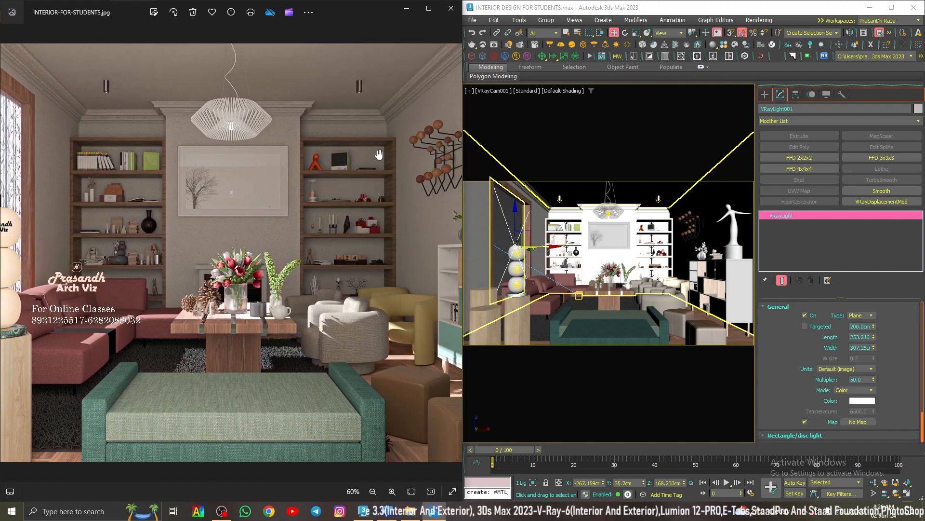
pyautogui.moveTo(384, 198); pyautogui.dragTo(286, 191)
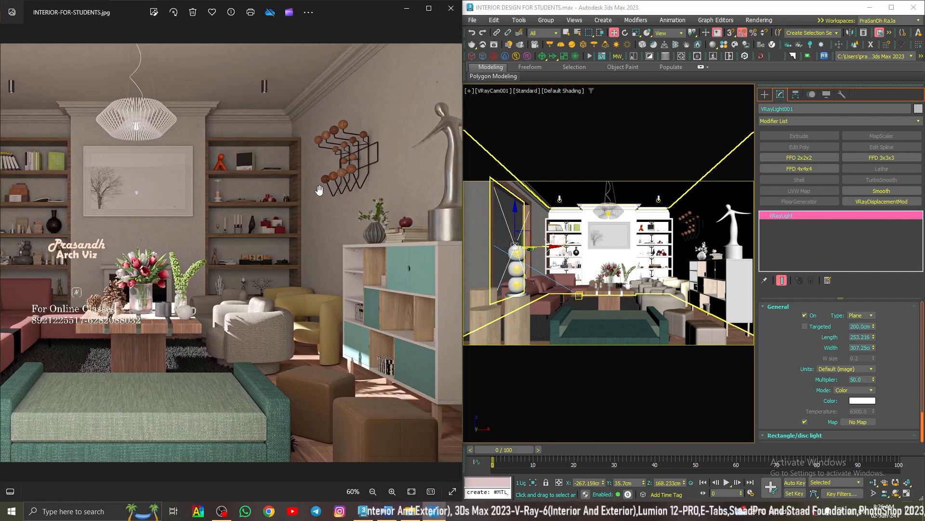
pyautogui.moveTo(244, 240); pyautogui.dragTo(355, 228)
pyautogui.moveTo(138, 340); pyautogui.dragTo(254, 338)
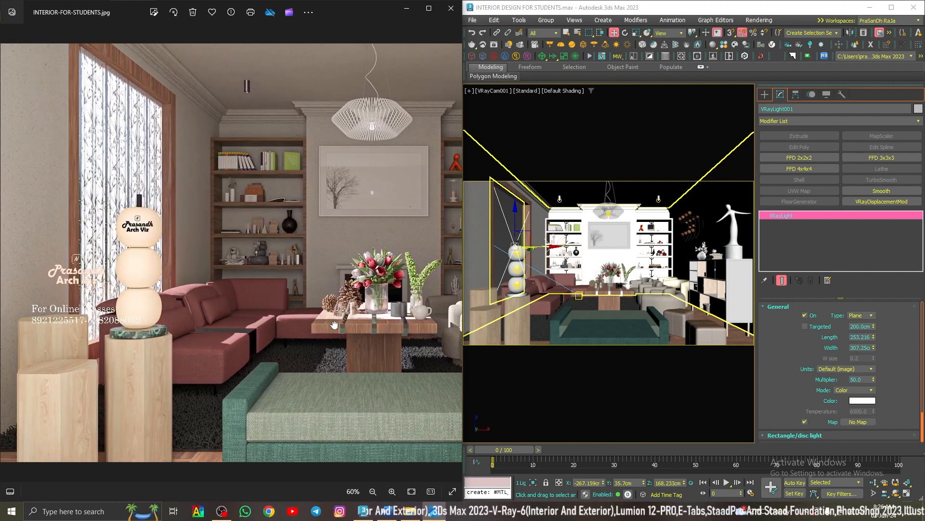
pyautogui.moveTo(278, 396); pyautogui.dragTo(3, 400)
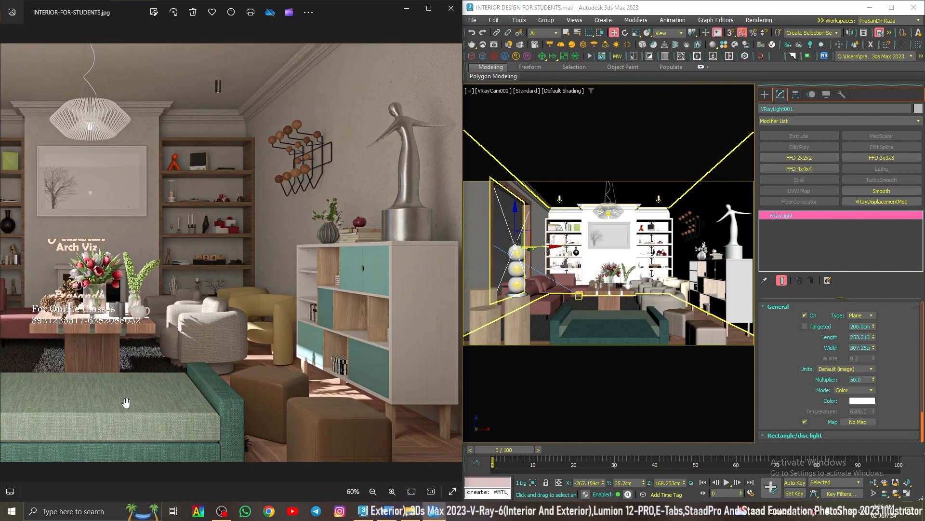
pyautogui.moveTo(175, 330); pyautogui.dragTo(369, 359)
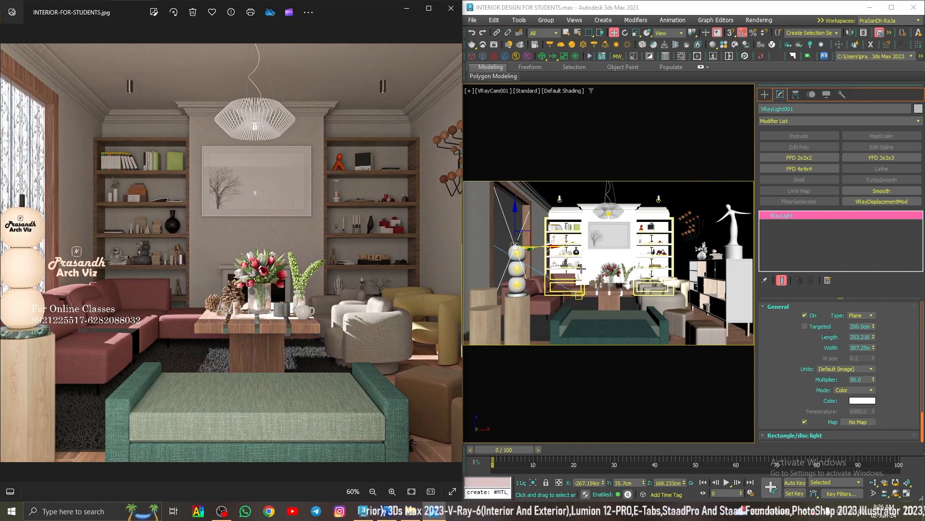
pyautogui.moveTo(165, 274); pyautogui.dragTo(233, 274)
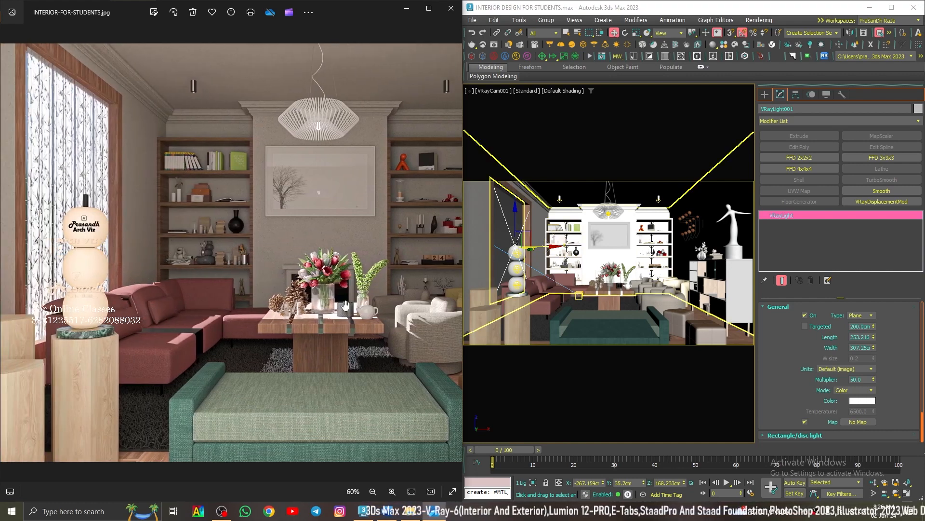
pyautogui.scroll(-3, 202, 303)
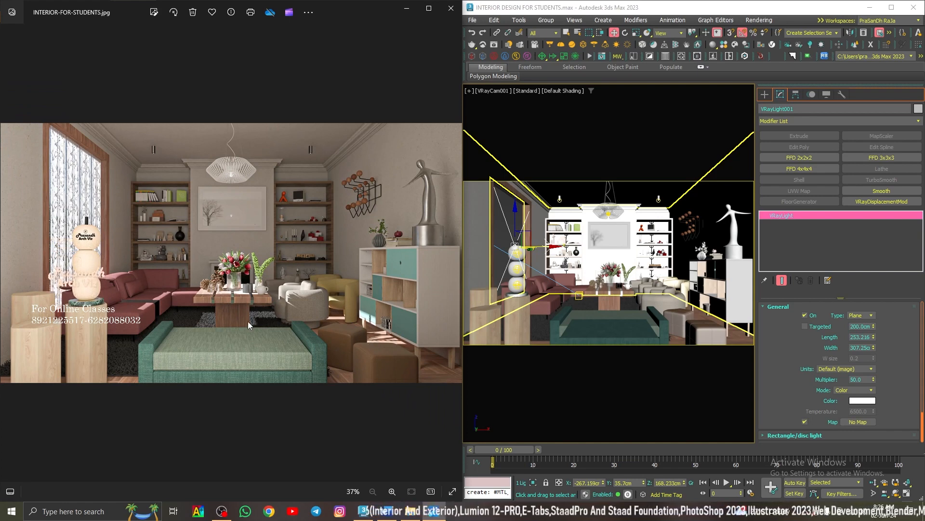
# Select the V-Ray sun through its target in the camera view to show its parameters.
pyautogui.click(580, 295)
pyautogui.rightClick(581, 296)
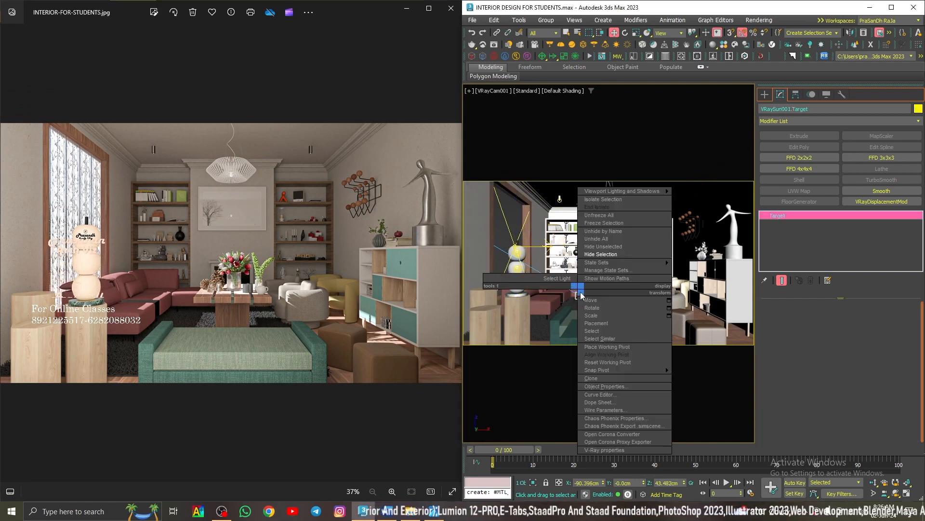
pyautogui.click(559, 279)
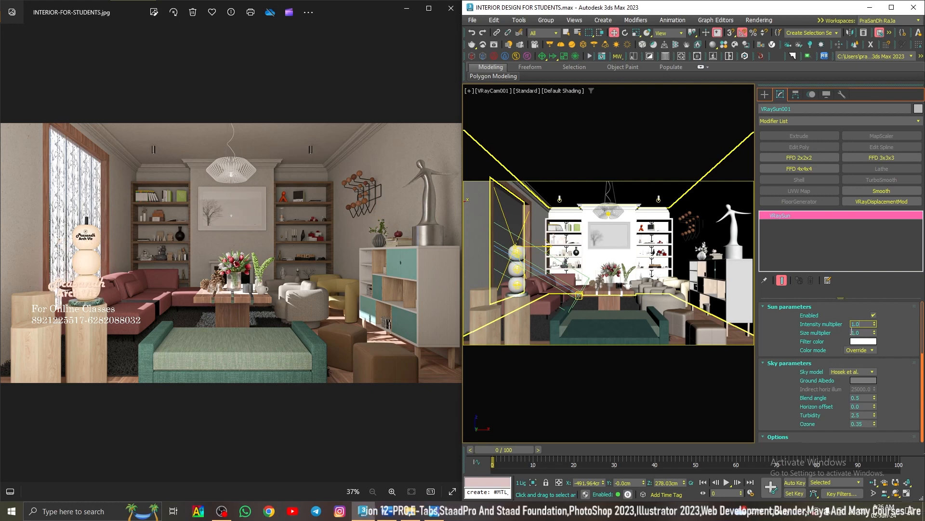
# Check the sun's size multiplier against the sunlight and shadows around the cabinet and stools in the reference render.
pyautogui.scroll(1, 391, 345)
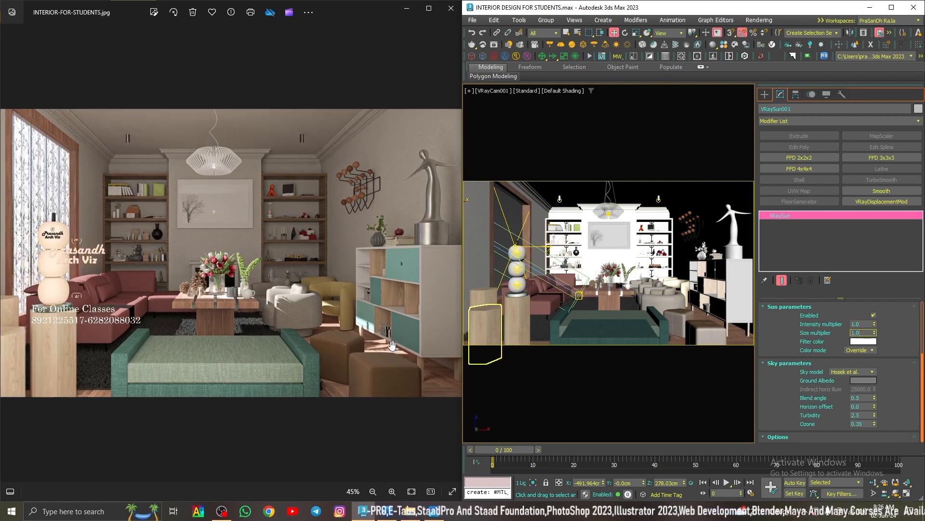
pyautogui.scroll(1, 386, 371)
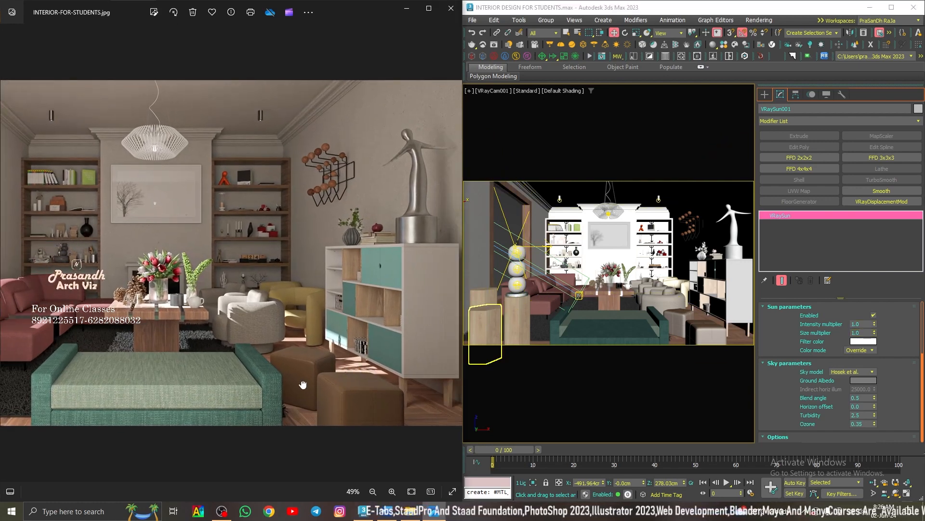
pyautogui.click(853, 332)
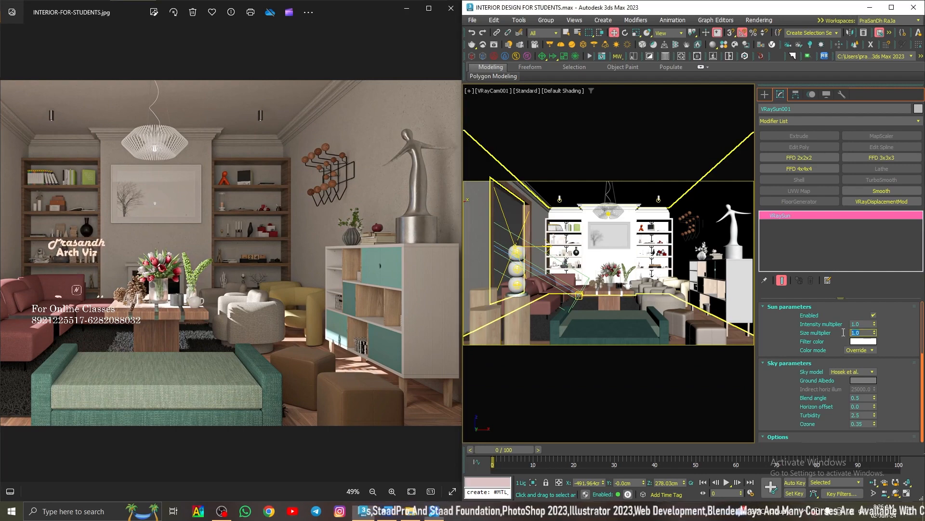
pyautogui.scroll(2, 351, 401)
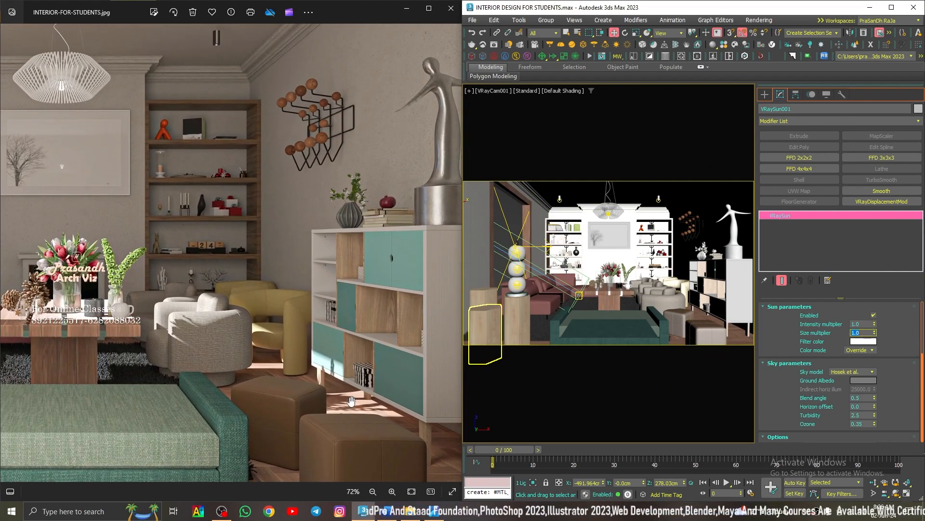
pyautogui.scroll(-3, 286, 398)
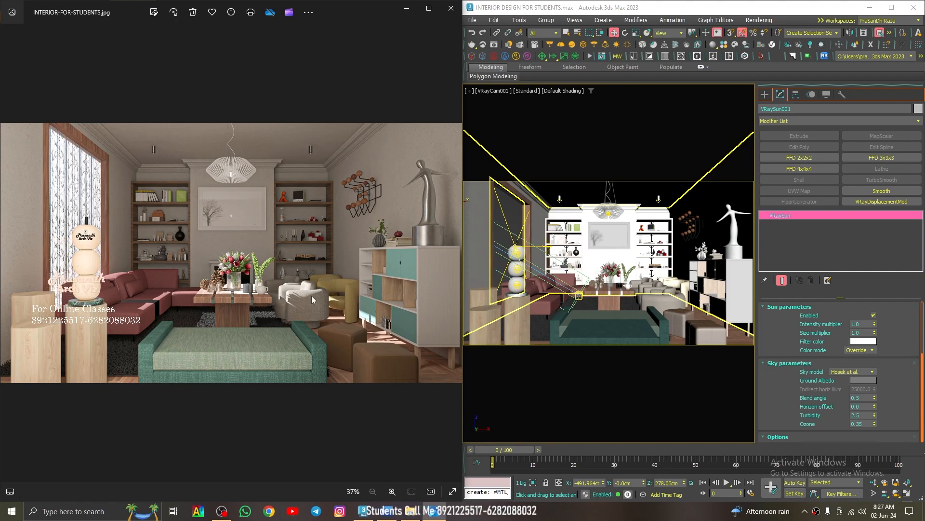
pyautogui.scroll(3, 155, 193)
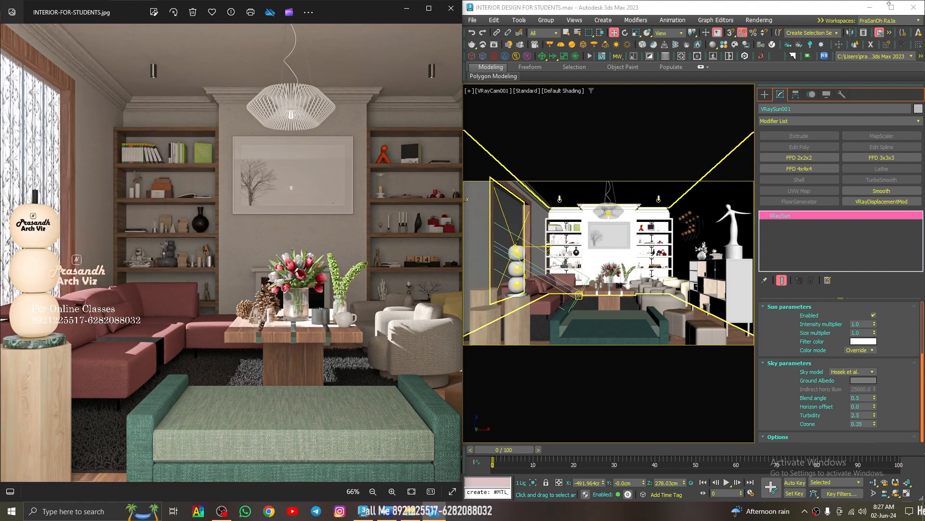
# Maximize the 3ds Max window, select the plane V-Ray light at the bookshelf and show the scene in perspective.
pyautogui.click(892, 7)
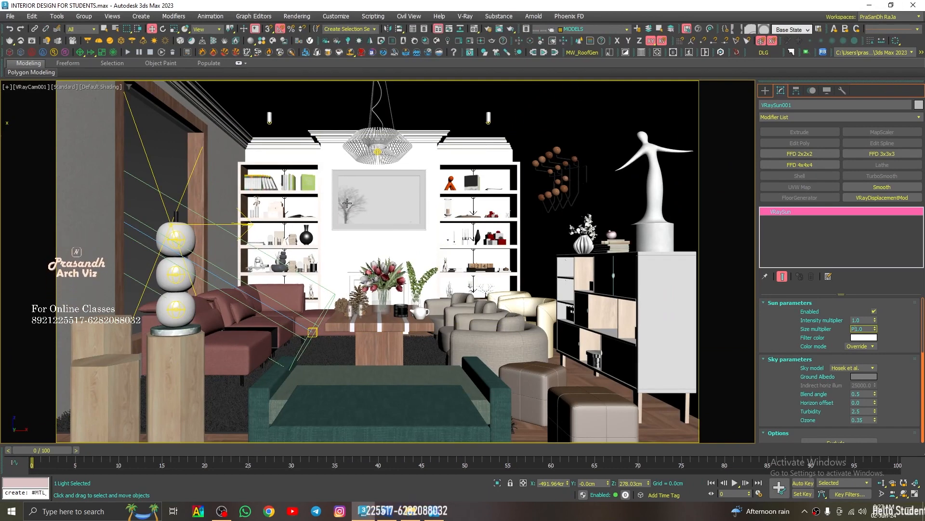
pyautogui.click(314, 223)
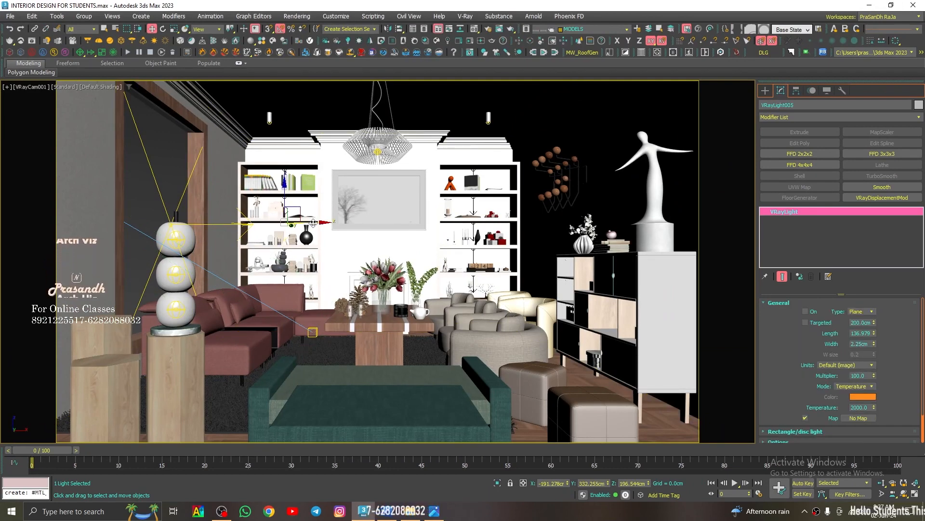
pyautogui.press('p')
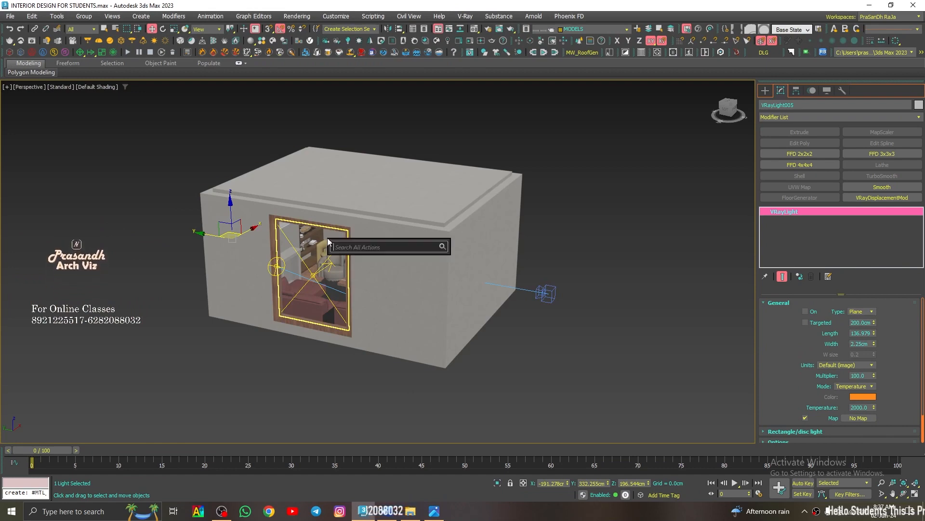
# Clear the light selection, select the black vase on the bookshelf in the camera view and show it close up in perspective.
pyautogui.click(588, 221)
pyautogui.press('c')
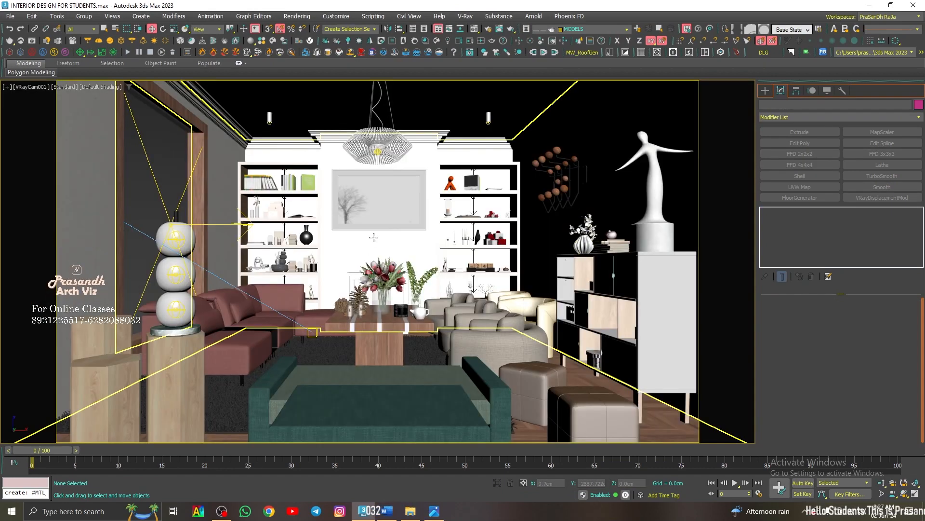
pyautogui.press('p')
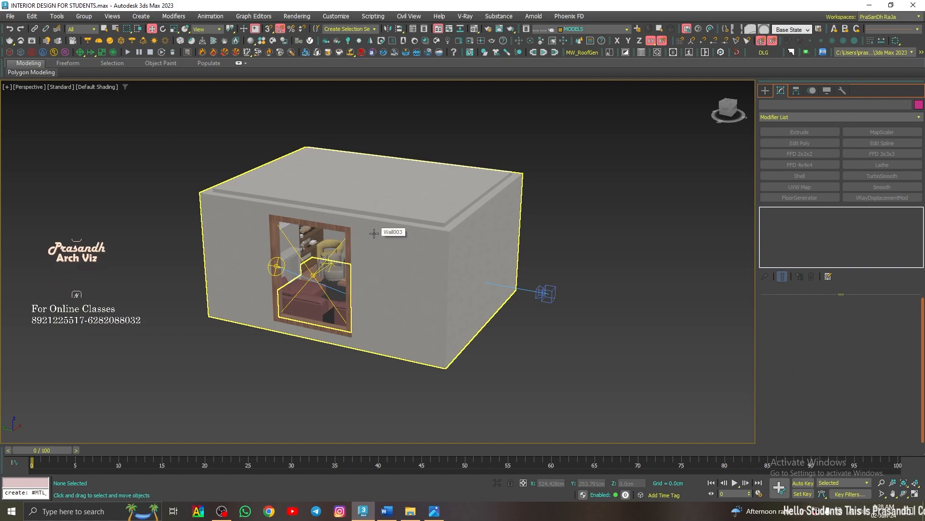
pyautogui.press('c')
pyautogui.click(307, 237)
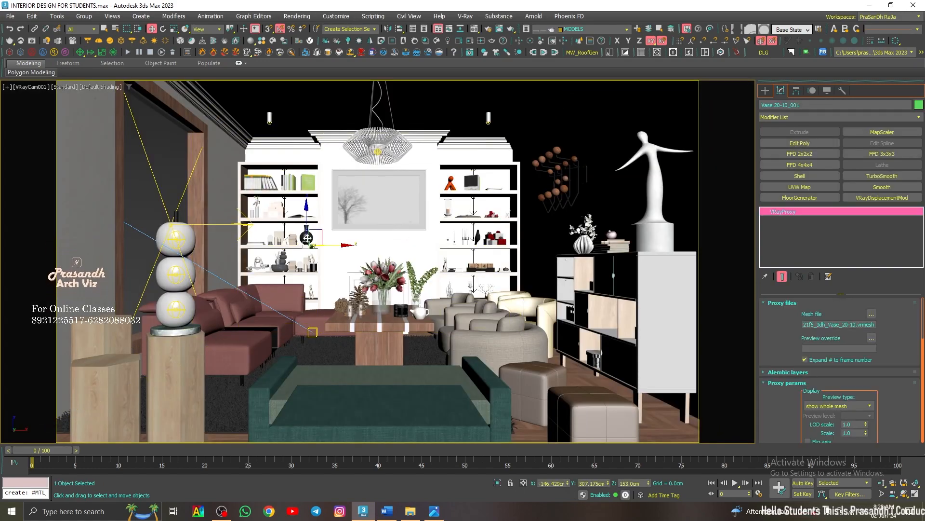
pyautogui.press('p')
pyautogui.press('z')
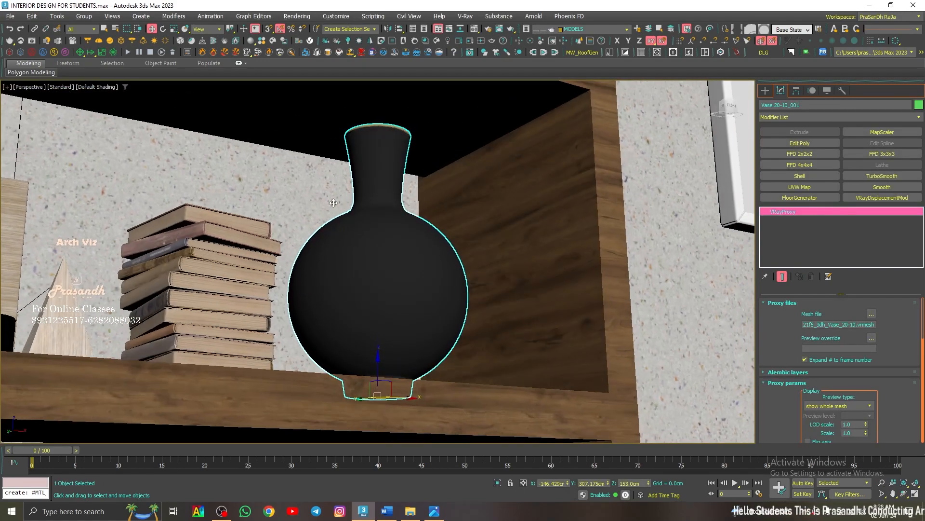
# Select the plane V-Ray light in the vase's shelf compartment, inspect its placement, and return to the camera view.
pyautogui.keyDown('alt'); pyautogui.moveTo(333, 203); pyautogui.dragTo(375, 219, button='middle'); pyautogui.keyUp('alt')
pyautogui.moveTo(376, 220); pyautogui.dragTo(634, 273, button='middle')
pyautogui.scroll(6, 245, 162)
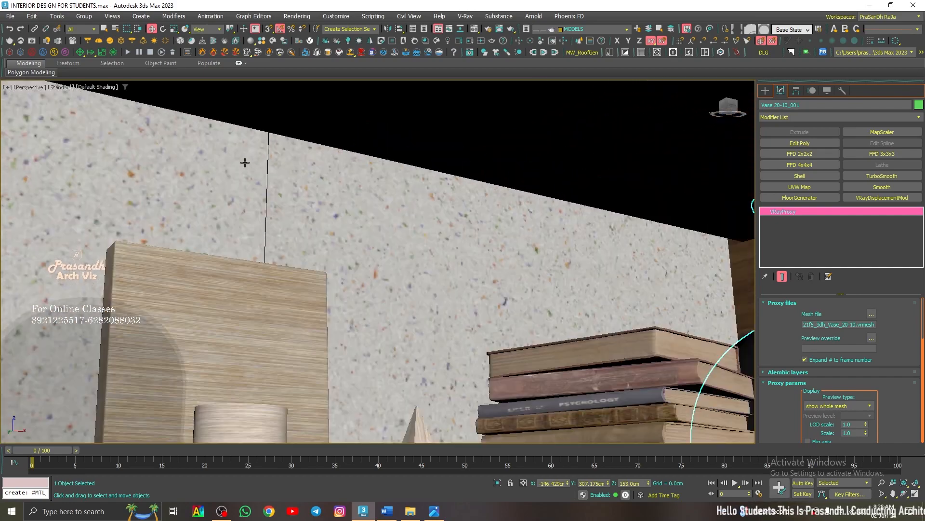
pyautogui.click(275, 166)
pyautogui.scroll(-5, 277, 169)
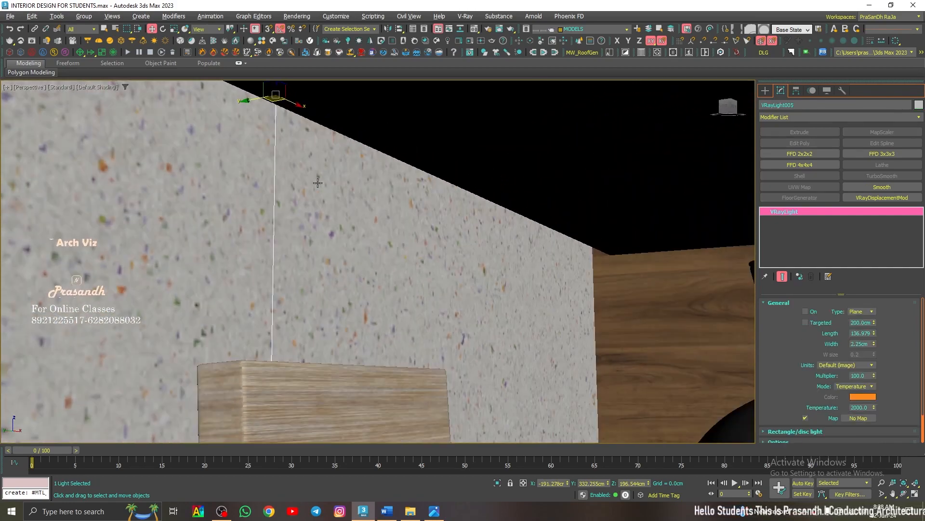
pyautogui.keyDown('alt'); pyautogui.moveTo(338, 187); pyautogui.dragTo(346, 189, button='middle'); pyautogui.keyUp('alt')
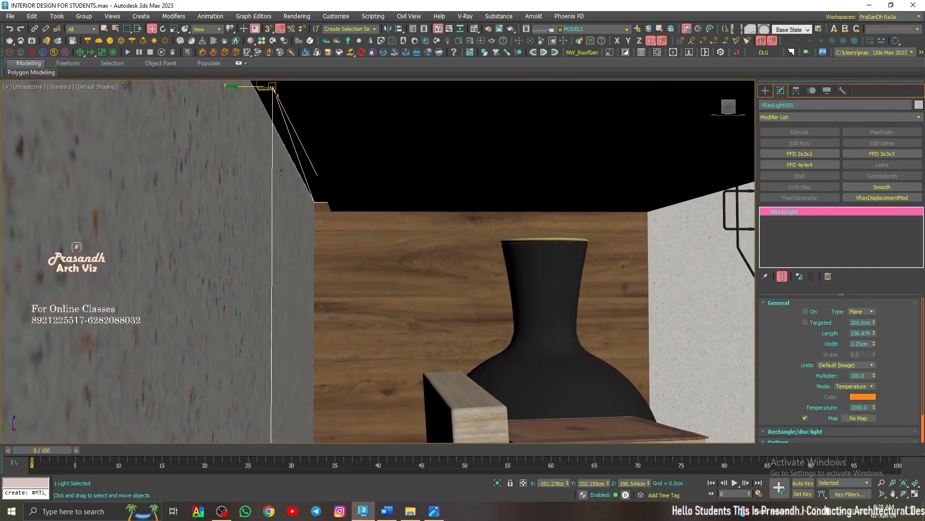
pyautogui.press('c')
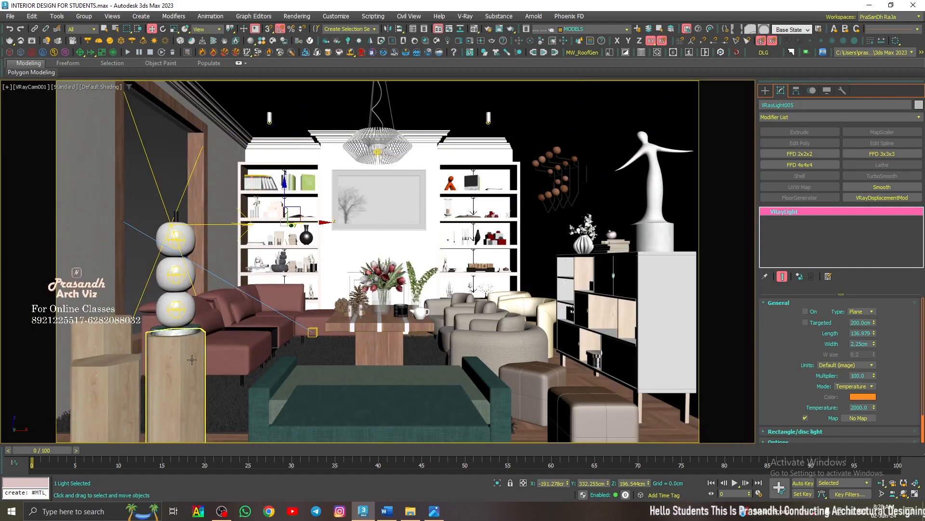
# Switch to the reference render INTERIOR-FOR-STUDENTS.jpg and examine the lighting on the bookshelves and surrounding walls.
pyautogui.click(435, 512)
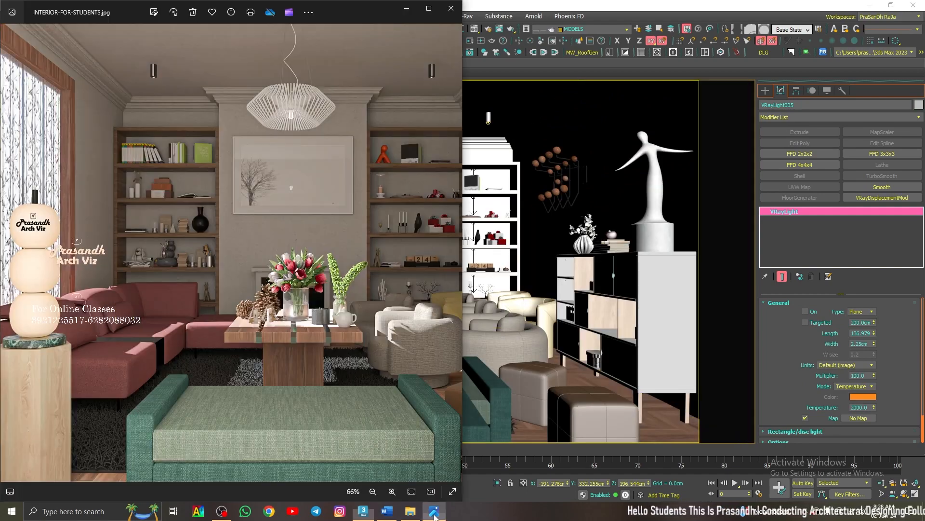
pyautogui.scroll(-1, 261, 219)
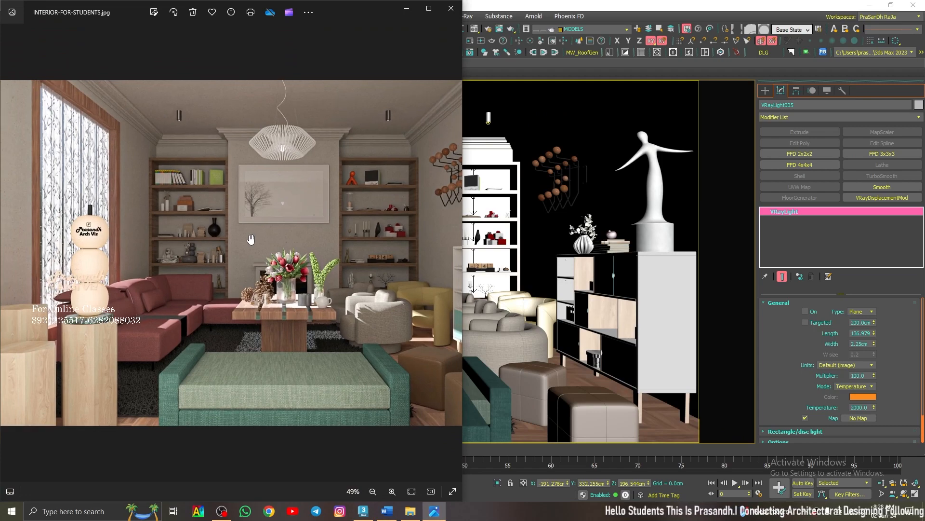
pyautogui.scroll(-1, 226, 238)
pyautogui.scroll(2, 366, 179)
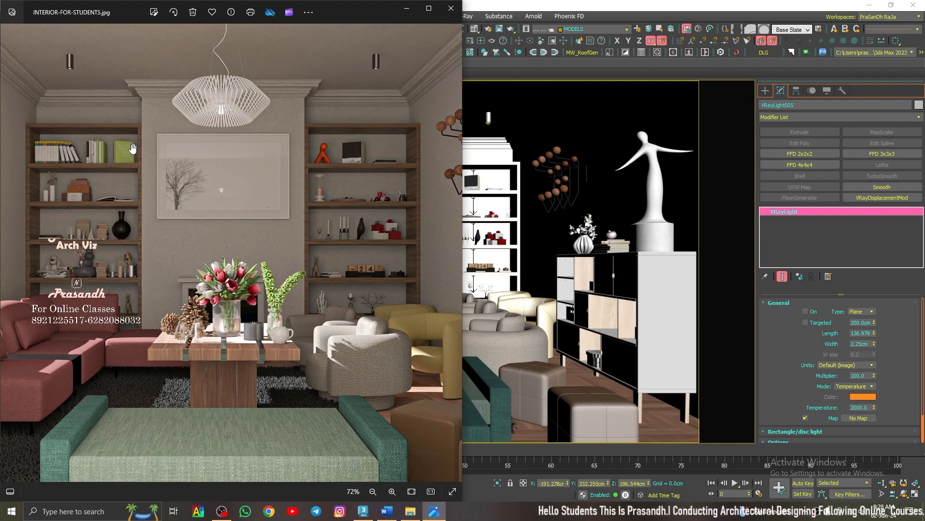
pyautogui.scroll(-3, 277, 160)
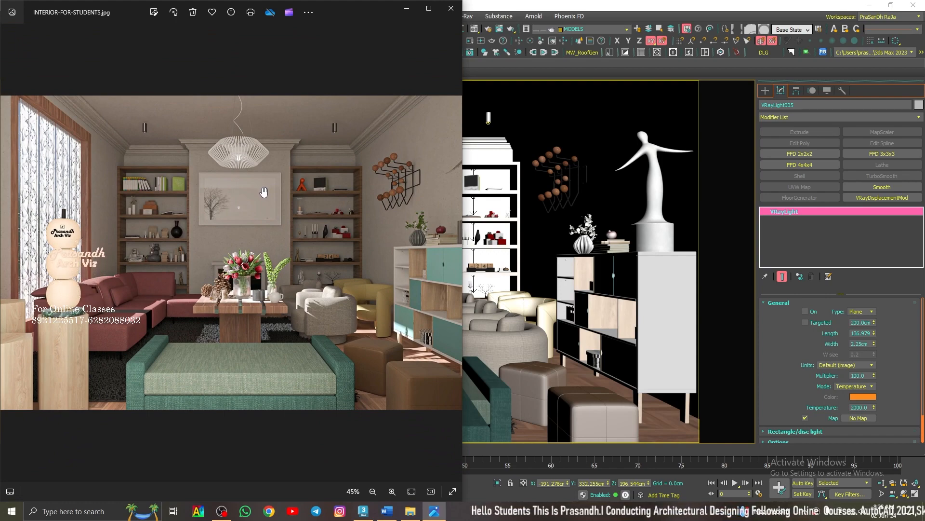
# Select the plane V-Ray light in the bookshelf right of the picture and place 3ds Max beside the reference render.
pyautogui.click(474, 208)
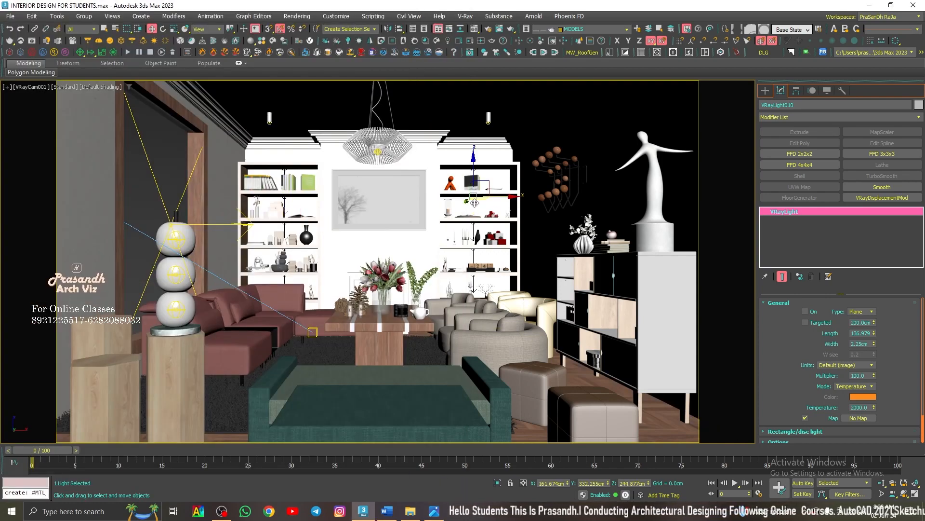
pyautogui.hotkey('alt', 'Tab')
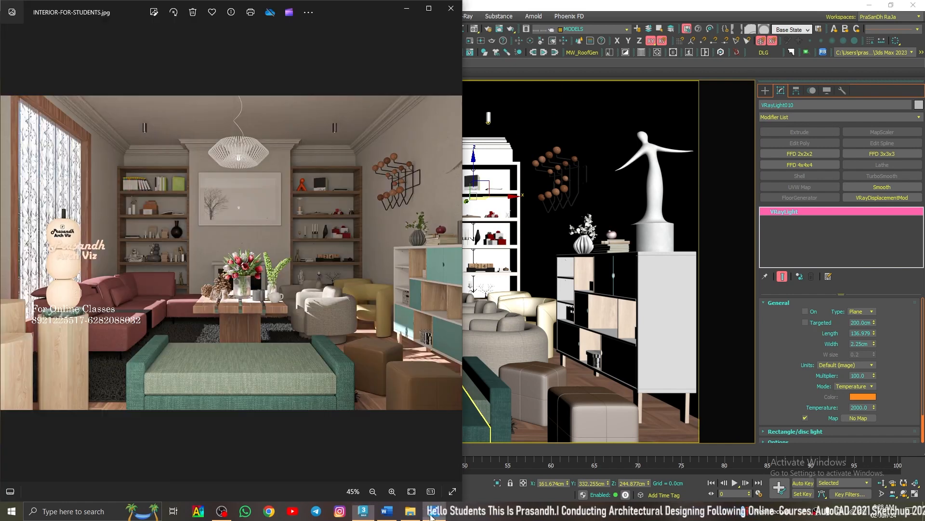
pyautogui.click(806, 311)
pyautogui.scroll(3, 405, 36)
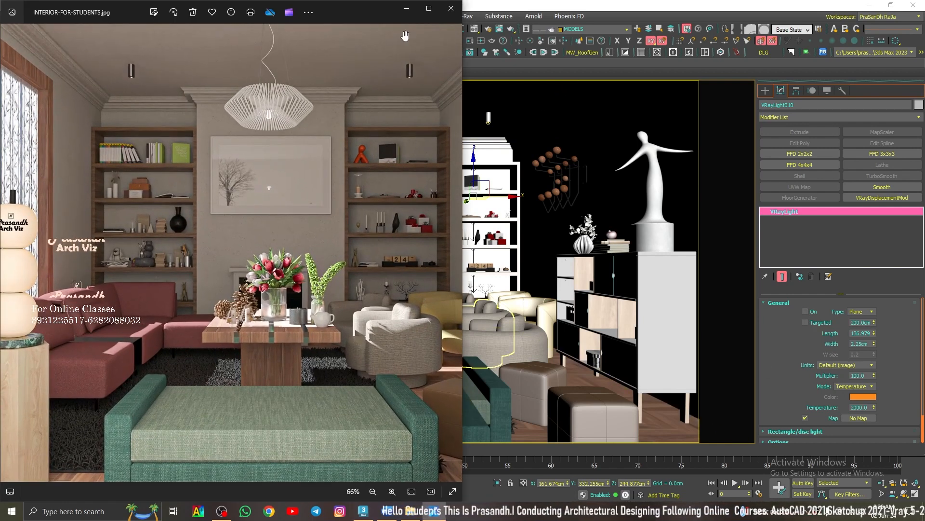
pyautogui.moveTo(362, 4); pyautogui.dragTo(151, 84)
pyautogui.moveTo(330, 92); pyautogui.dragTo(0, 174)
pyautogui.click(625, 155)
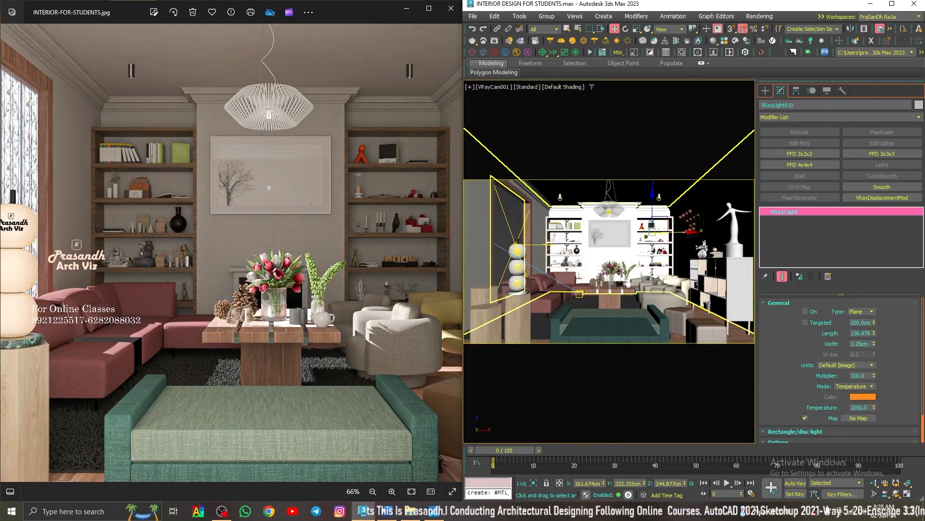
# Examine the reference render's lighting from the bookshelves across to the teal cabinet and statue.
pyautogui.scroll(-2, 208, 226)
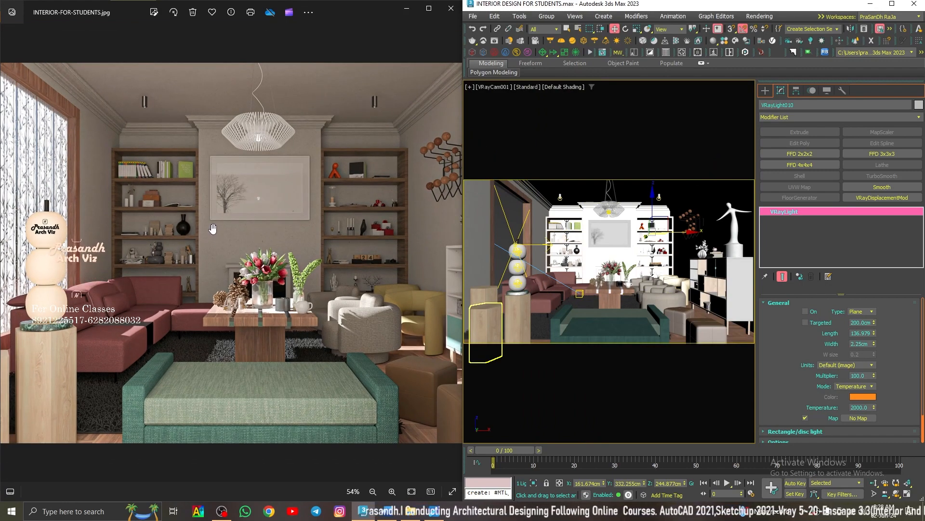
pyautogui.scroll(-1, 212, 222)
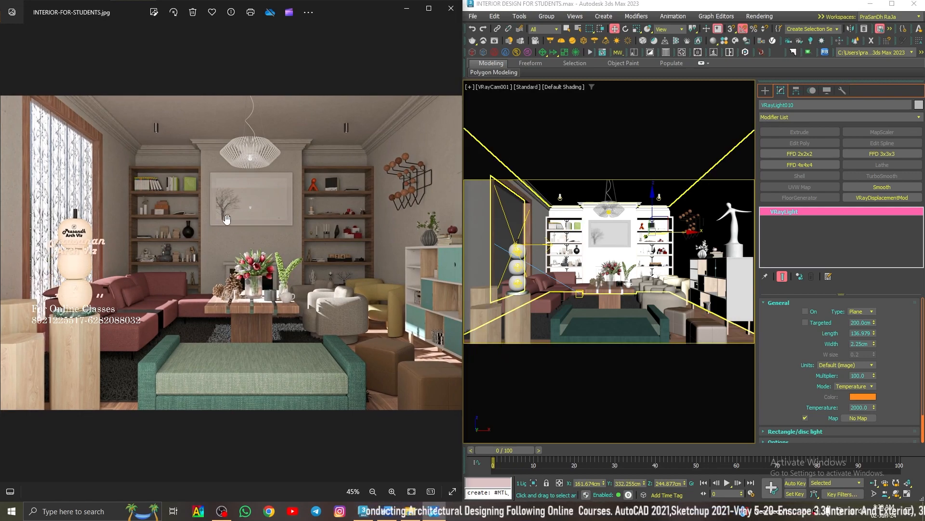
pyautogui.scroll(2, 307, 246)
pyautogui.moveTo(253, 236); pyautogui.dragTo(76, 303)
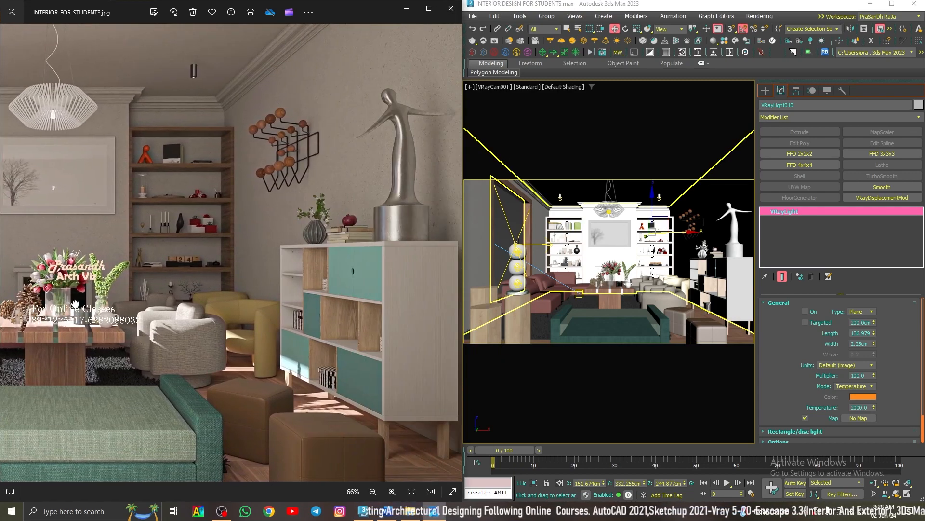
pyautogui.moveTo(209, 187); pyautogui.dragTo(364, 168)
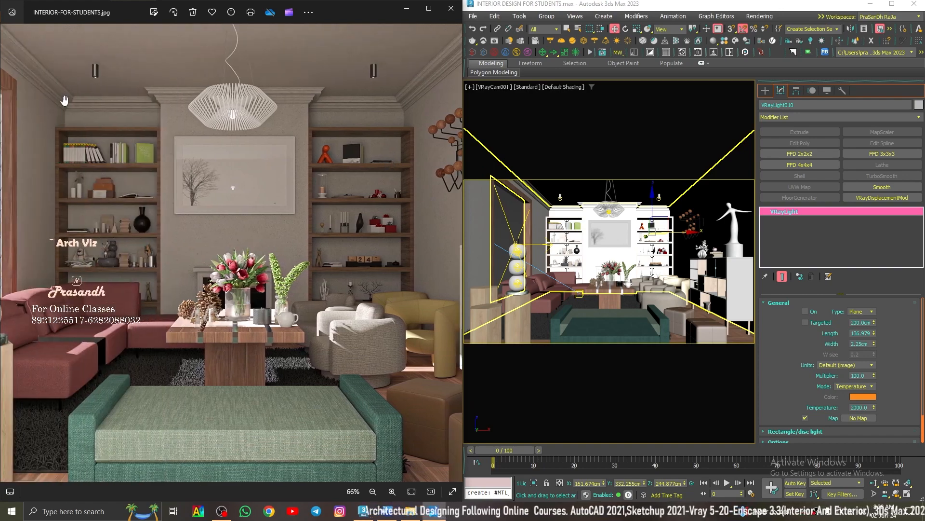
# Examine the daylight at the curtained window and the area around the ceiling lights in the reference render.
pyautogui.scroll(-2, 254, 193)
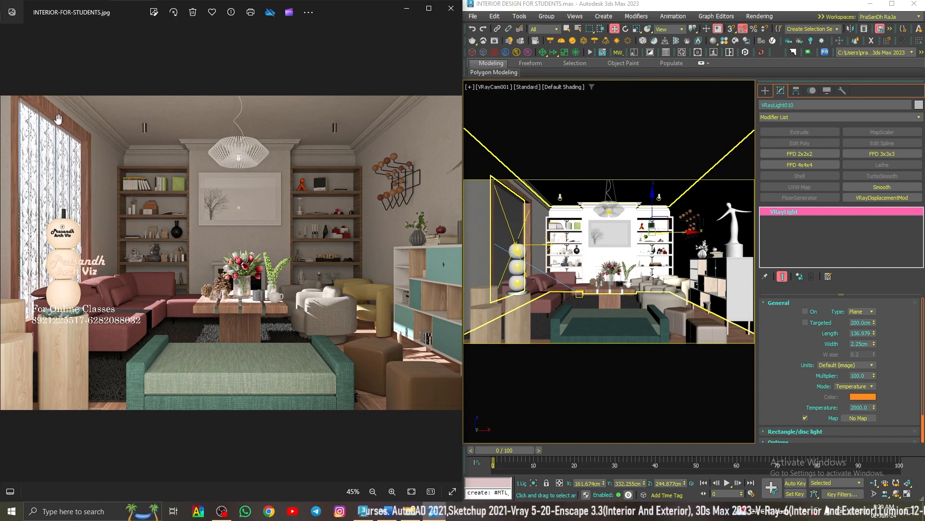
pyautogui.scroll(-2, 205, 212)
pyautogui.scroll(2, 205, 212)
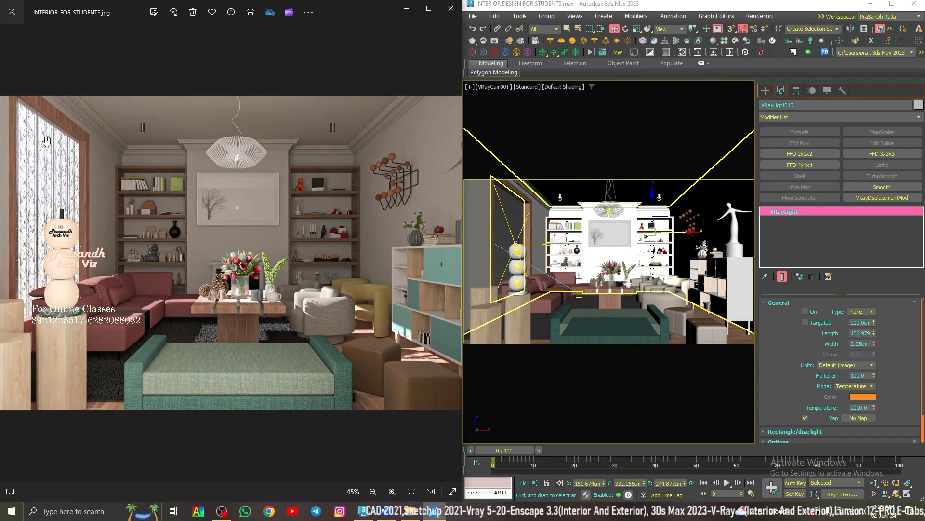
pyautogui.scroll(2, 38, 149)
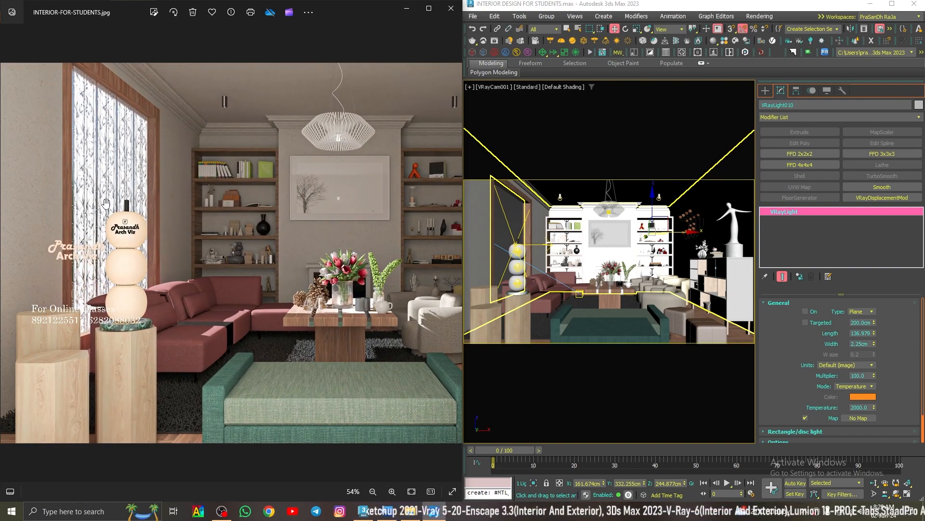
pyautogui.scroll(-1, 105, 202)
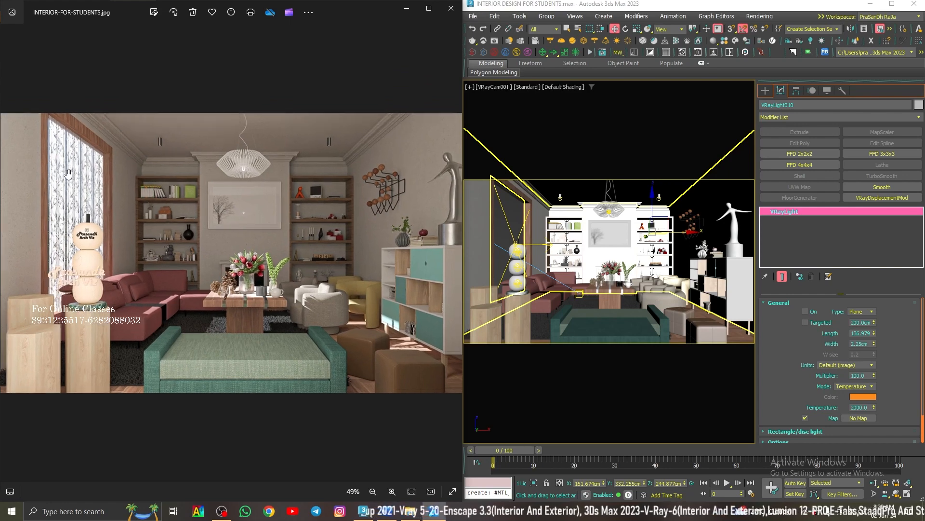
pyautogui.scroll(3, 68, 174)
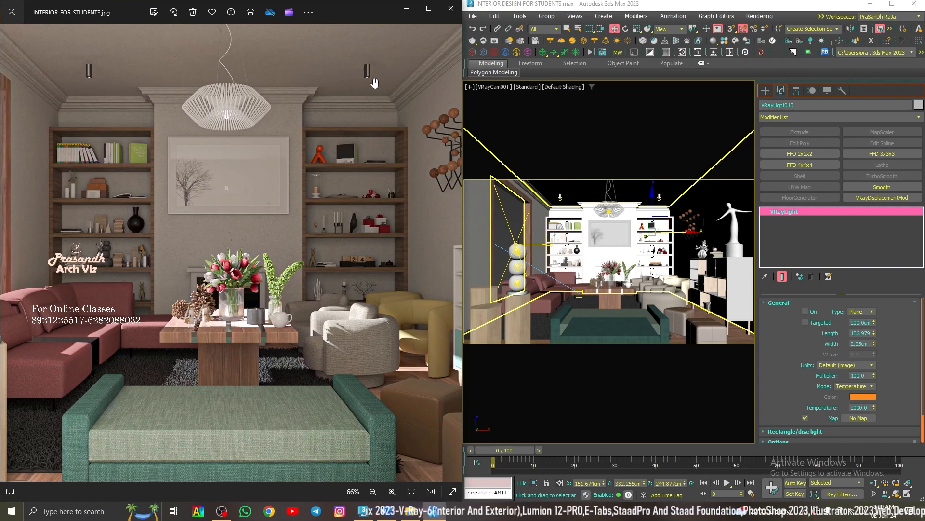
pyautogui.scroll(-3, 229, 185)
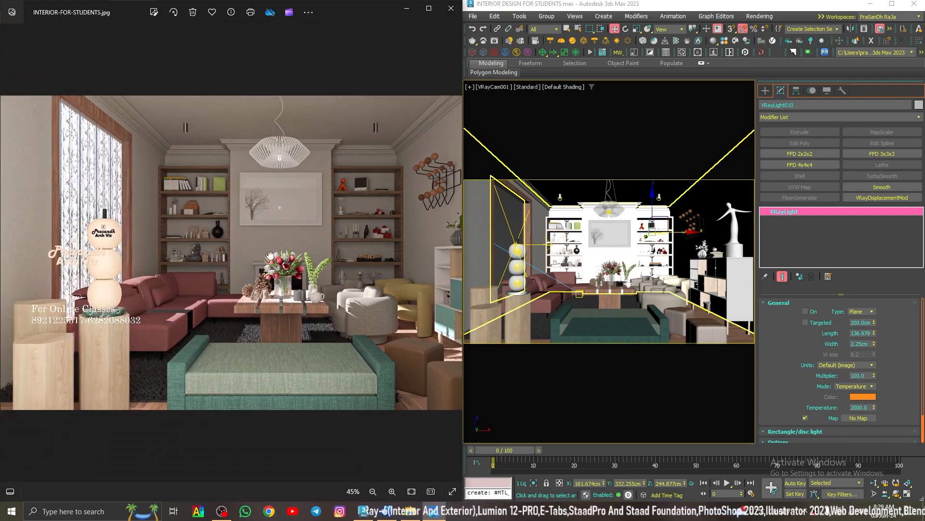
# Examine the light and shadows on the coffee table, flowers, armchairs and shelf objects in the reference render.
pyautogui.scroll(5, 103, 226)
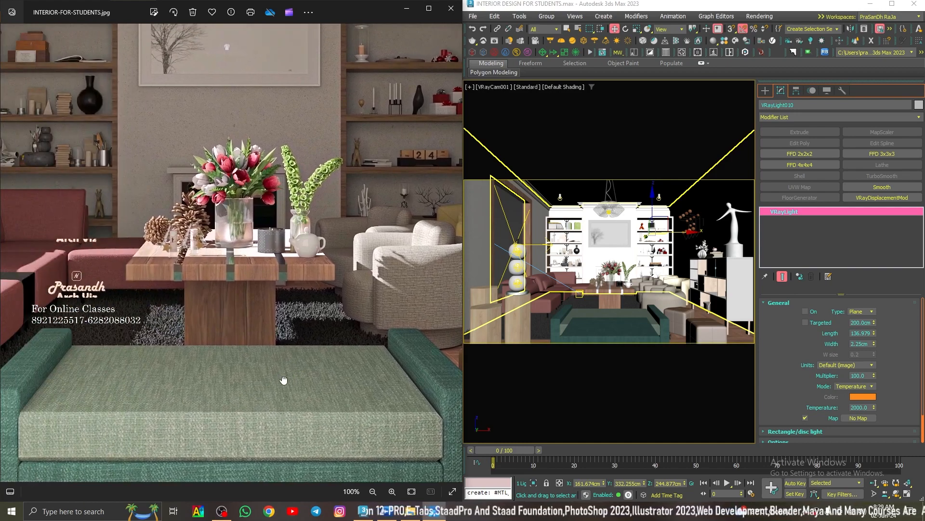
pyautogui.scroll(1, 176, 360)
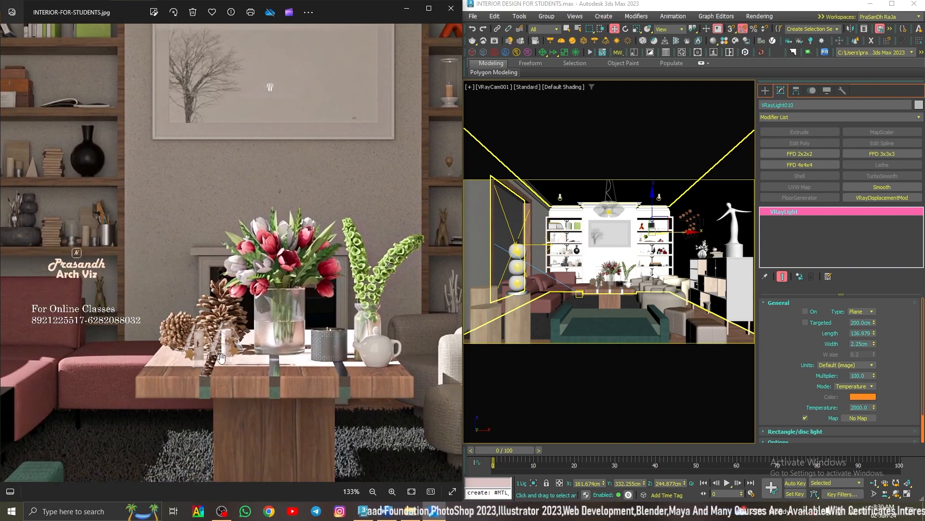
pyautogui.scroll(-1, 221, 357)
pyautogui.moveTo(146, 284); pyautogui.dragTo(249, 451)
pyautogui.scroll(-1, 174, 298)
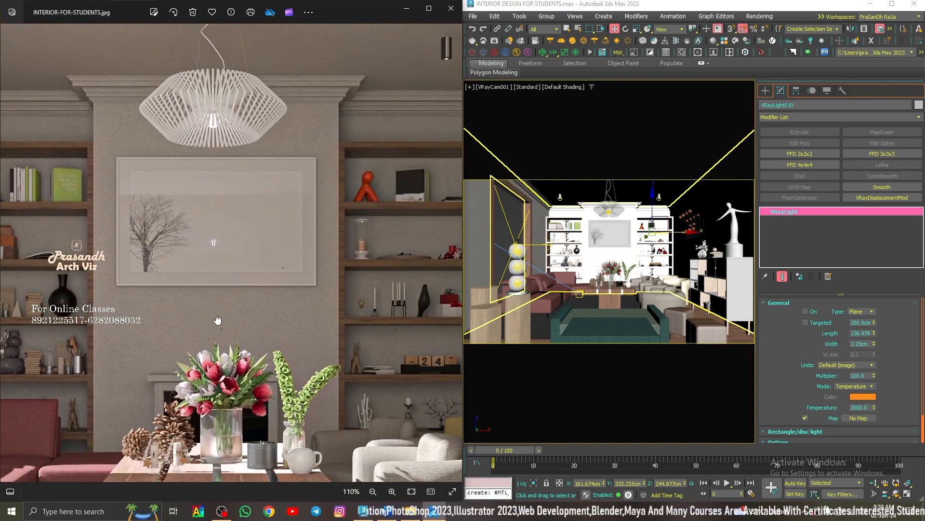
pyautogui.scroll(2, 292, 344)
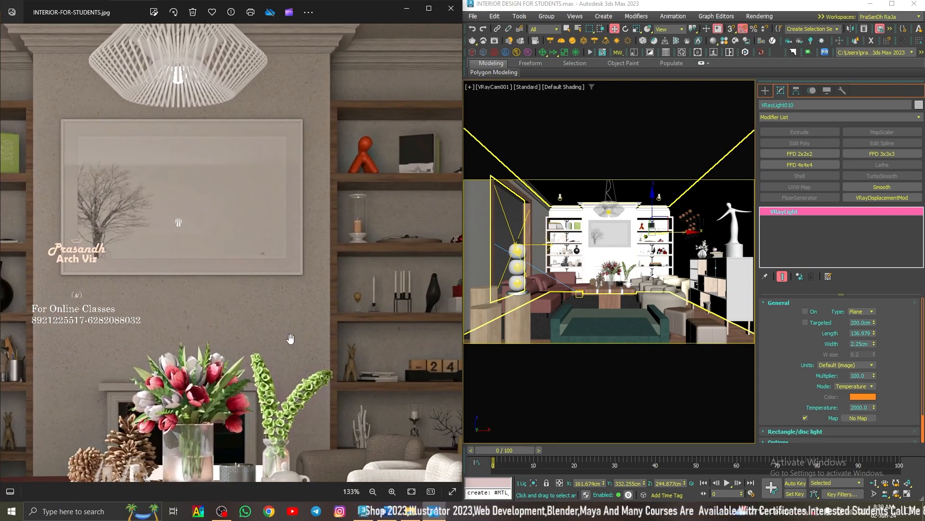
pyautogui.moveTo(273, 367); pyautogui.dragTo(262, 285)
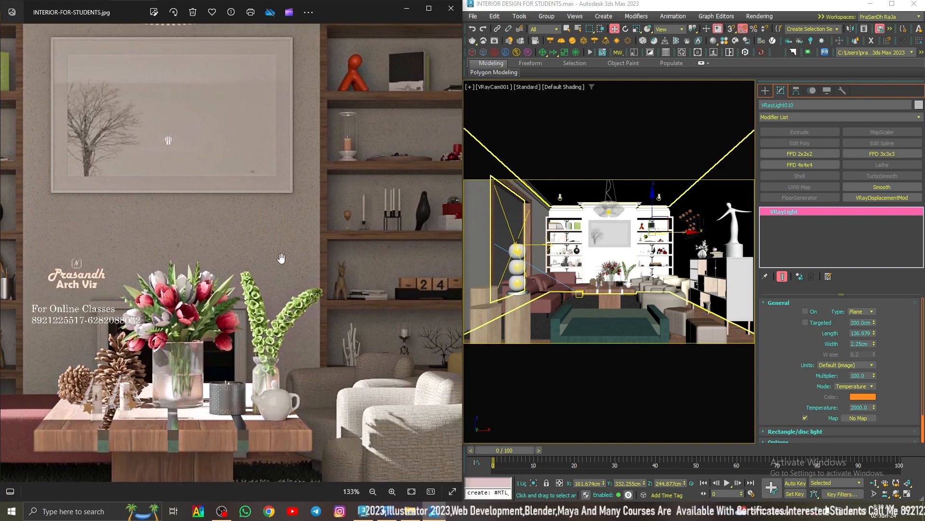
pyautogui.moveTo(209, 301); pyautogui.dragTo(352, 219)
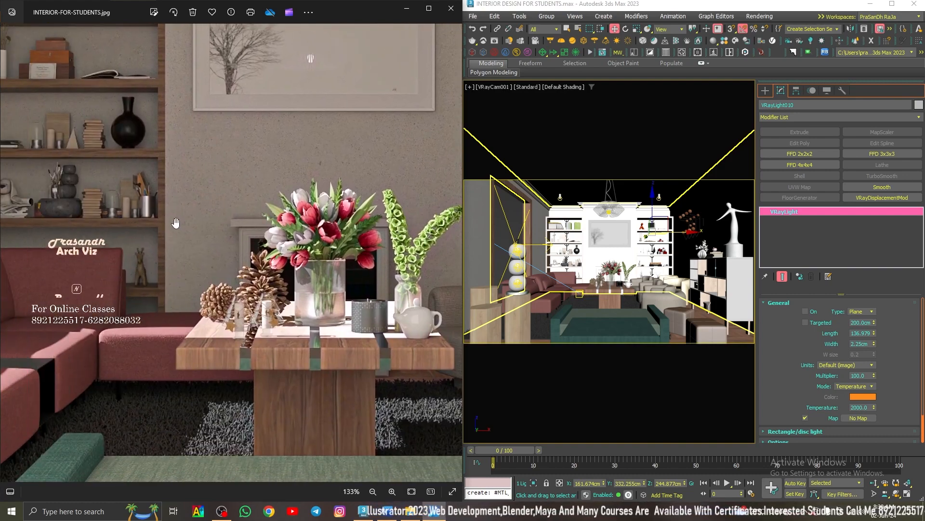
# Close the reference render, maximize the 3ds Max window and select the pine cone on the coffee table.
pyautogui.scroll(-7, 204, 215)
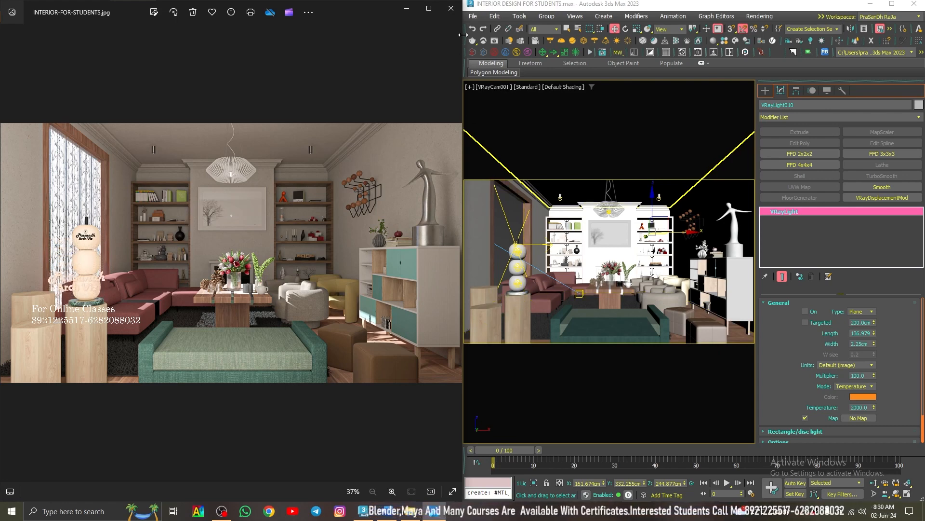
pyautogui.click(451, 8)
pyautogui.click(893, 4)
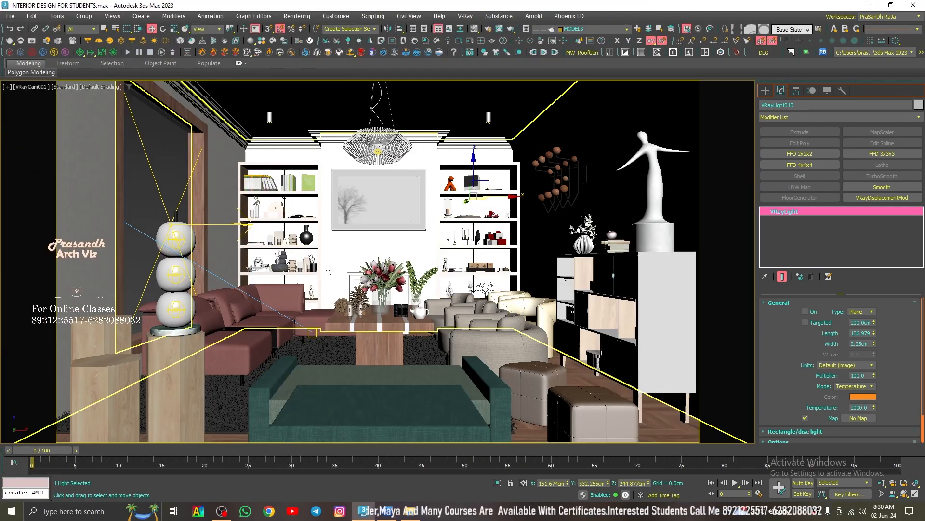
pyautogui.click(360, 289)
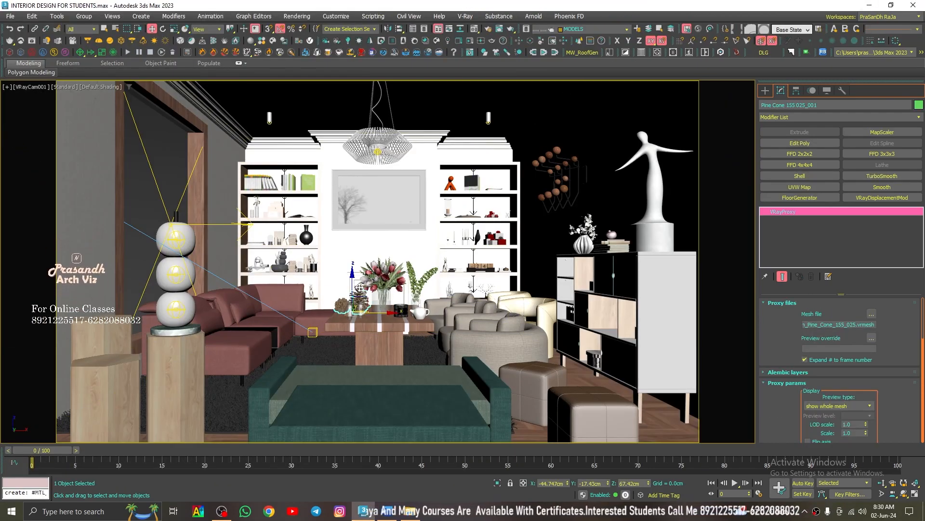
# Switch from the camera to the perspective view and select the inner frame of the fireplace opening, framing it up close.
pyautogui.press('p')
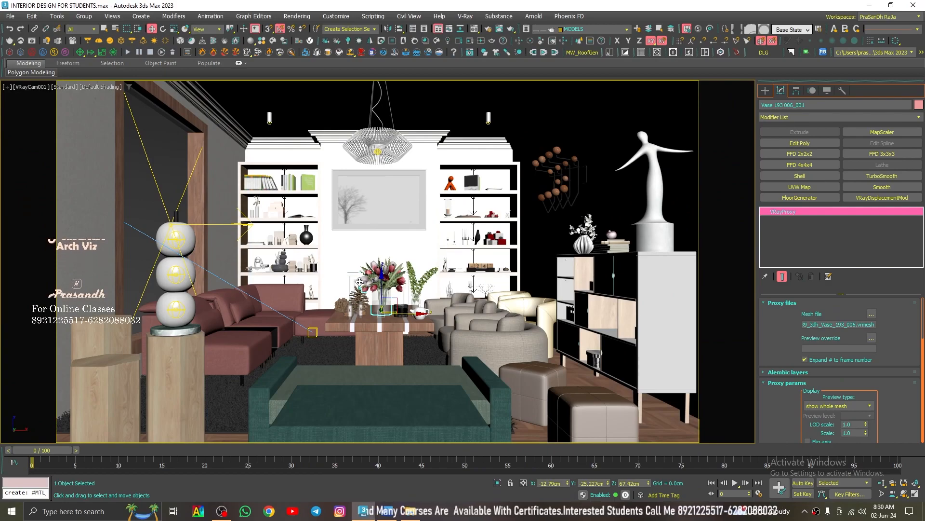
pyautogui.press('z')
pyautogui.keyDown('alt'); pyautogui.moveTo(381, 336); pyautogui.dragTo(292, 212, button='middle'); pyautogui.keyUp('alt')
pyautogui.click(291, 212)
pyautogui.press('z')
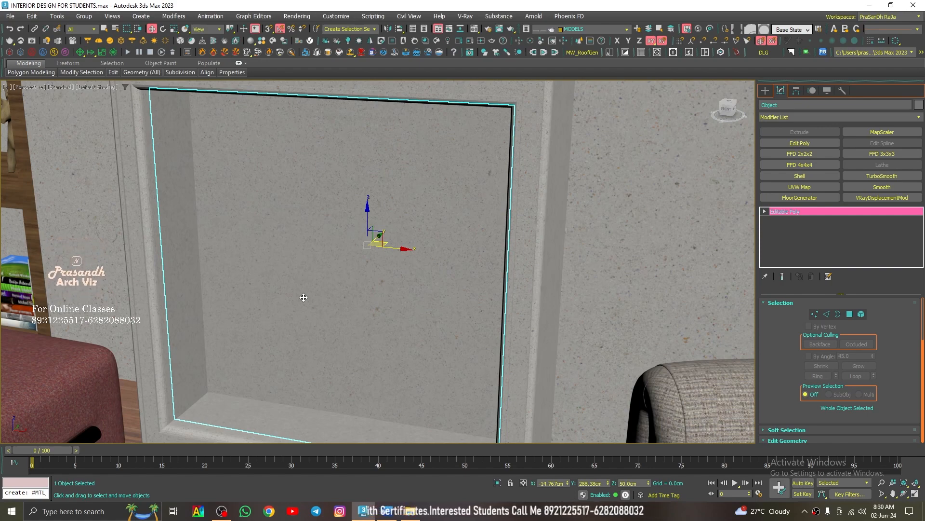
# Examine the fireplace's surround, mantel and recessed opening from several angles.
pyautogui.moveTo(341, 316); pyautogui.dragTo(306, 245, button='middle')
pyautogui.moveTo(268, 298); pyautogui.dragTo(280, 378, button='middle')
pyautogui.scroll(-3, 266, 337)
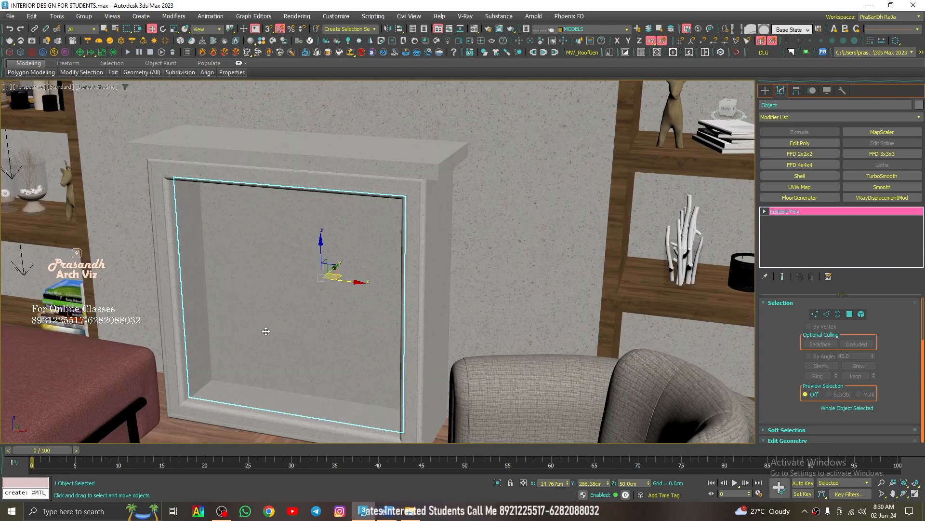
pyautogui.keyDown('alt'); pyautogui.moveTo(264, 330); pyautogui.dragTo(363, 338, button='middle'); pyautogui.keyUp('alt')
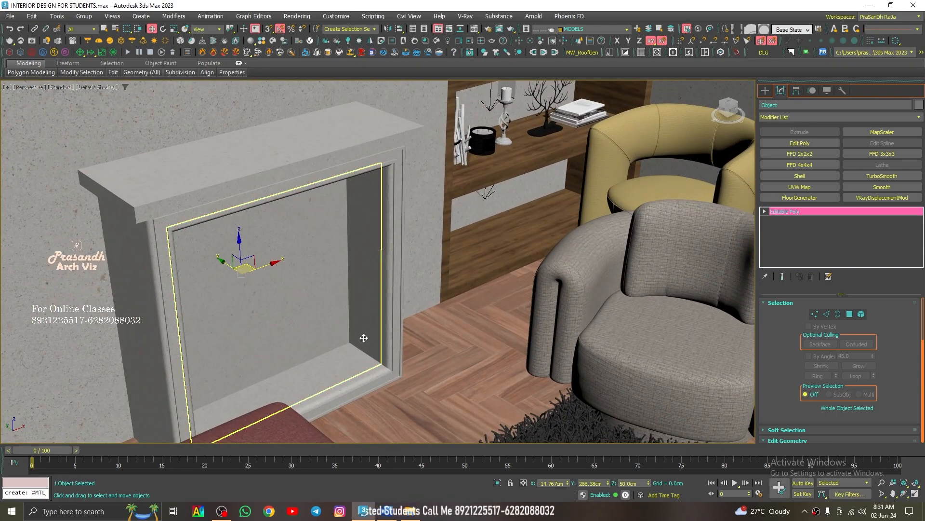
pyautogui.keyDown('alt'); pyautogui.moveTo(362, 337); pyautogui.dragTo(287, 371, button='middle'); pyautogui.keyUp('alt')
pyautogui.scroll(3, 246, 376)
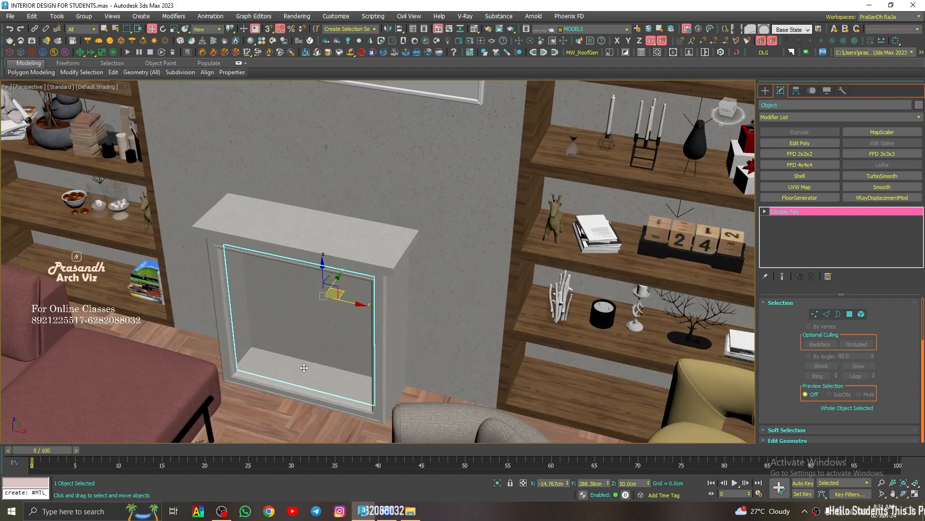
pyautogui.keyDown('alt'); pyautogui.moveTo(304, 368); pyautogui.dragTo(332, 309, button='middle'); pyautogui.keyUp('alt')
pyautogui.scroll(3, 277, 306)
pyautogui.moveTo(271, 309); pyautogui.dragTo(289, 321, button='middle')
pyautogui.scroll(-5, 264, 310)
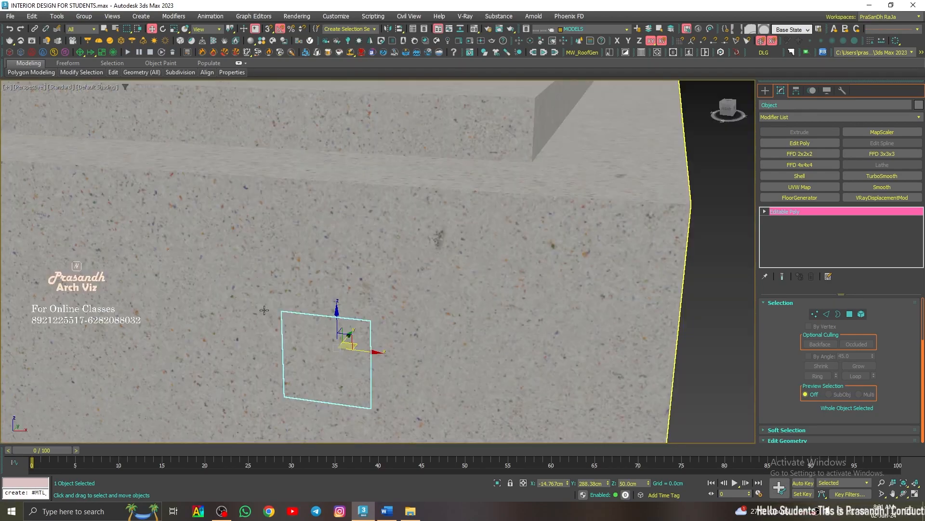
pyautogui.press('z')
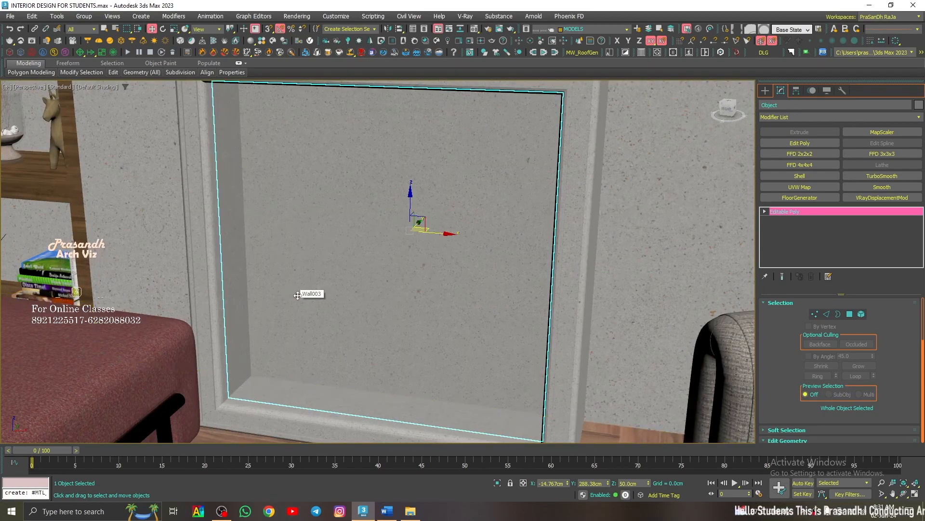
pyautogui.keyDown('alt'); pyautogui.moveTo(293, 295); pyautogui.dragTo(331, 430, button='middle'); pyautogui.keyUp('alt')
pyautogui.scroll(-4, 326, 348)
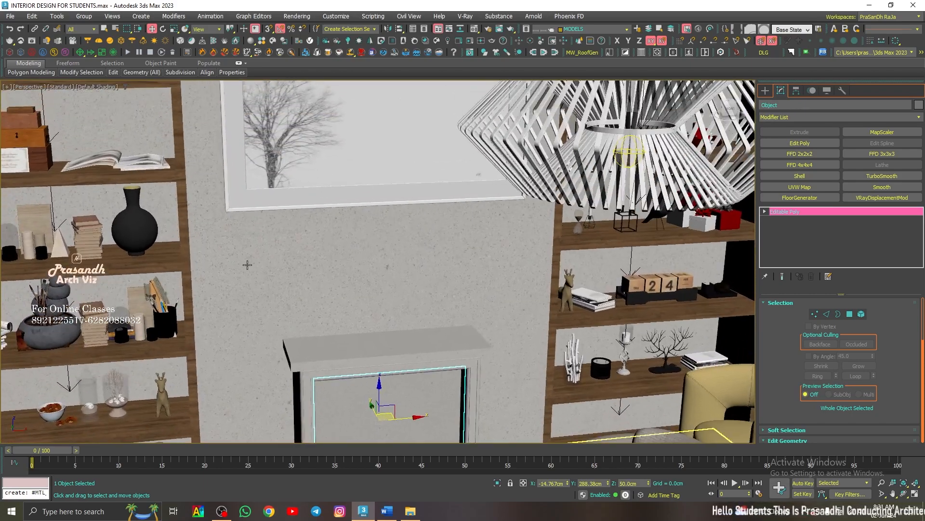
# Examine the wall above the fireplace with the framed tree picture, the bookshelves on both sides and the ceiling cornice.
pyautogui.moveTo(246, 261); pyautogui.dragTo(272, 336, button='middle')
pyautogui.keyDown('alt'); pyautogui.moveTo(302, 279); pyautogui.dragTo(303, 258, button='middle'); pyautogui.keyUp('alt')
pyautogui.scroll(4, 302, 258)
pyautogui.scroll(-4, 303, 257)
pyautogui.scroll(-3, 294, 257)
pyautogui.scroll(5, 283, 256)
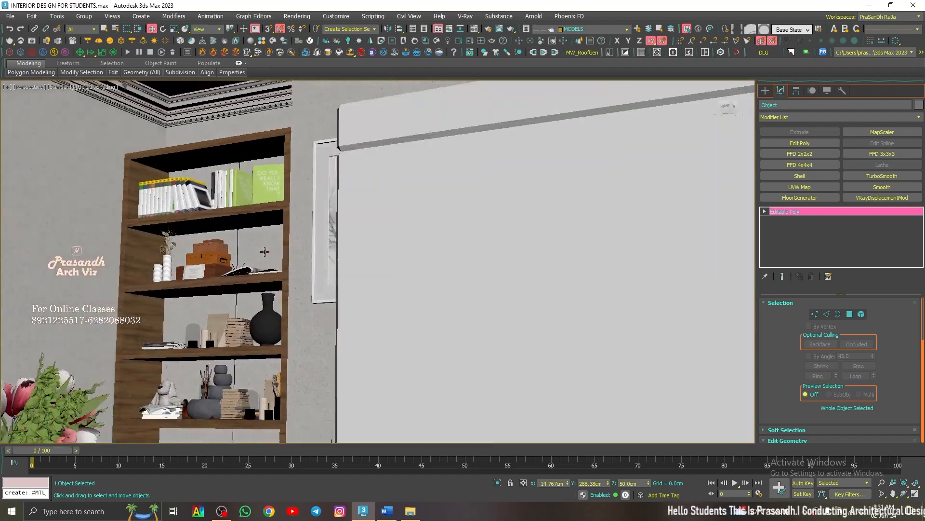
pyautogui.scroll(-5, 280, 256)
pyautogui.scroll(2, 273, 257)
pyautogui.scroll(-2, 274, 256)
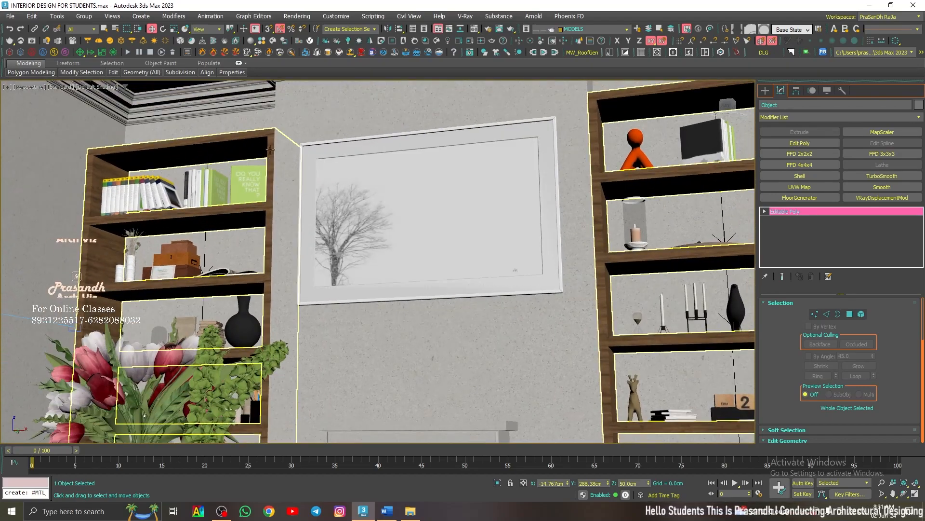
# Select the swept ceiling cornice, inspect its outline around the room and return to the VRayCam001 camera view.
pyautogui.click(238, 111)
pyautogui.press('z')
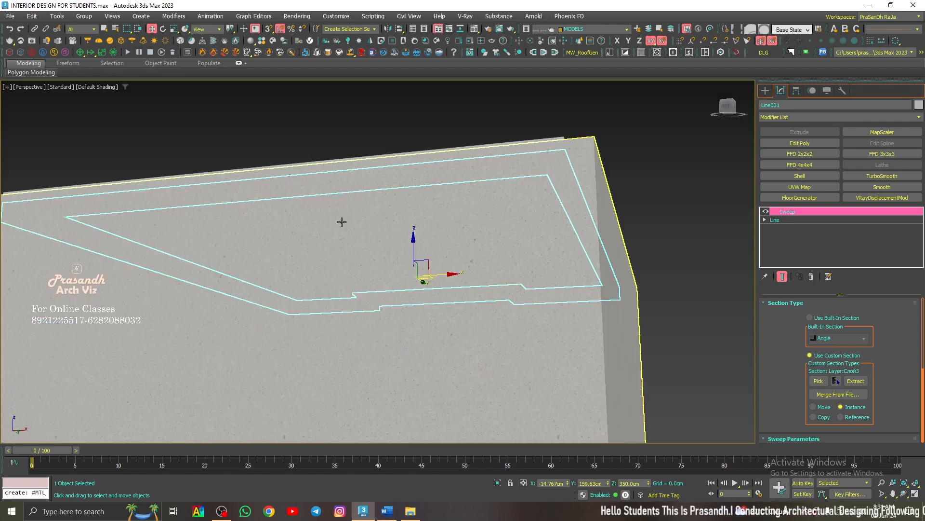
pyautogui.keyDown('alt'); pyautogui.moveTo(340, 221); pyautogui.dragTo(353, 248, button='middle'); pyautogui.keyUp('alt')
pyautogui.press('c')
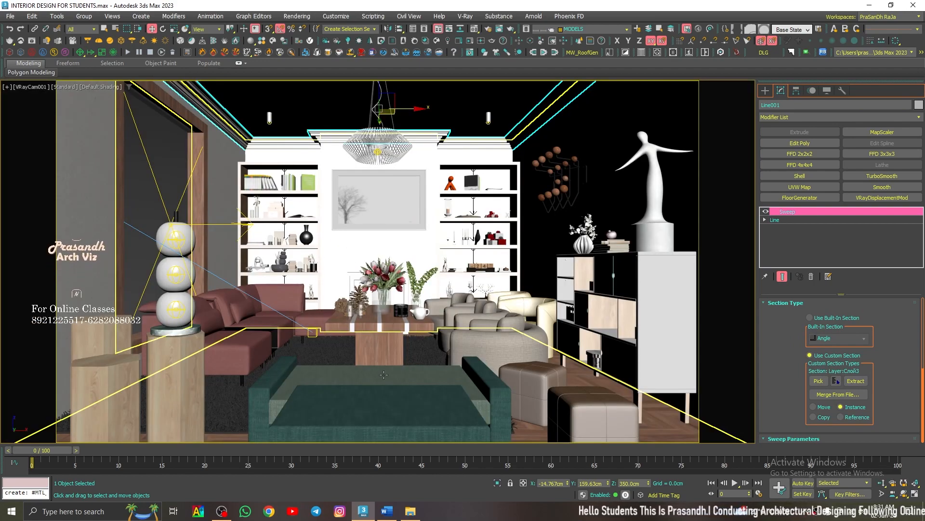
# Open the reference render INTERIOR-FOR-STUDENTS.jpg from the INTERIOR DESIGN folder and show it full screen.
pyautogui.moveTo(391, 518)
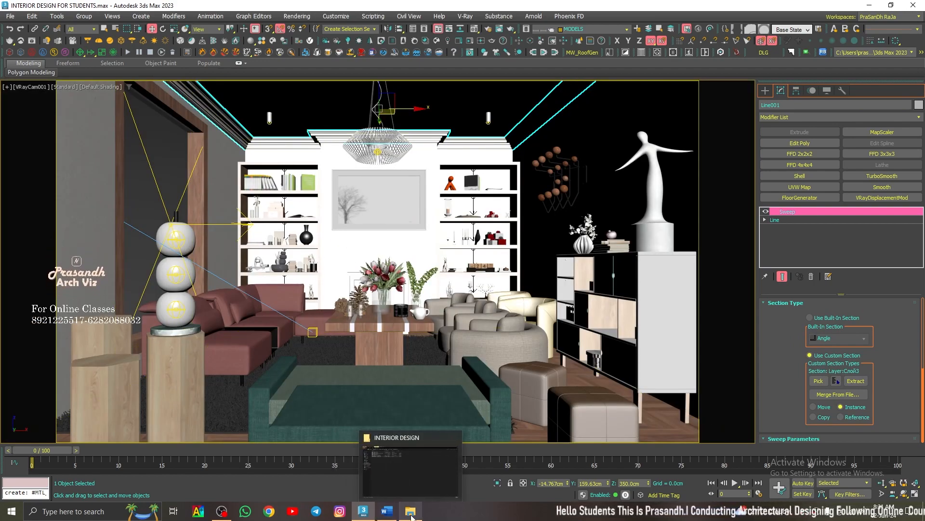
pyautogui.click(410, 510)
pyautogui.doubleClick(129, 102)
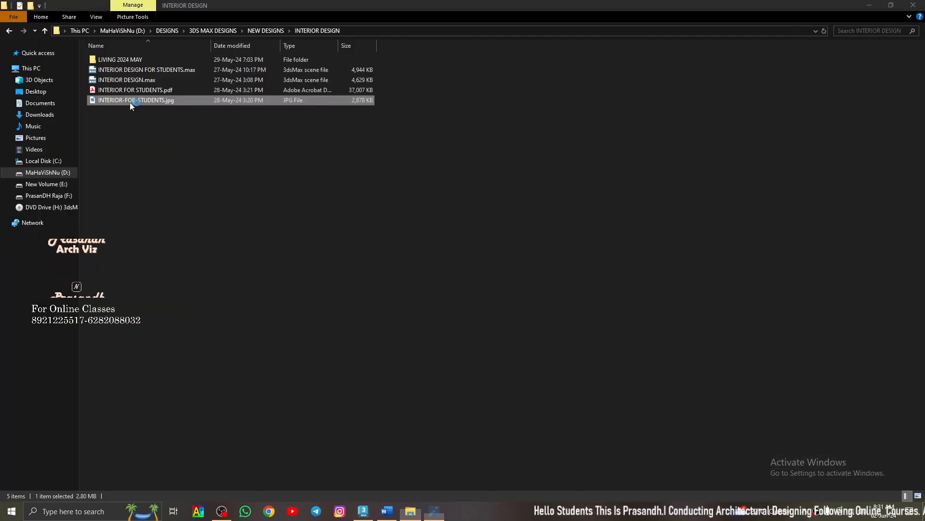
pyautogui.click(452, 8)
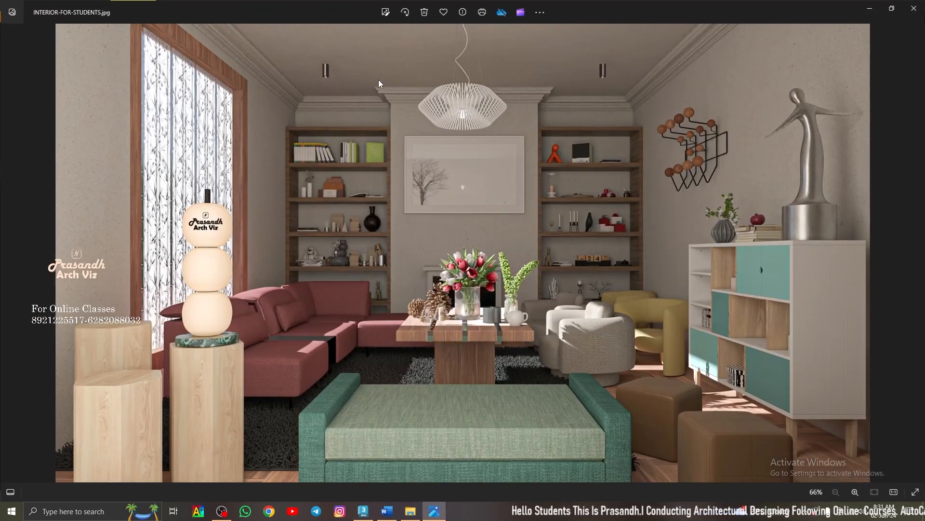
pyautogui.click(915, 493)
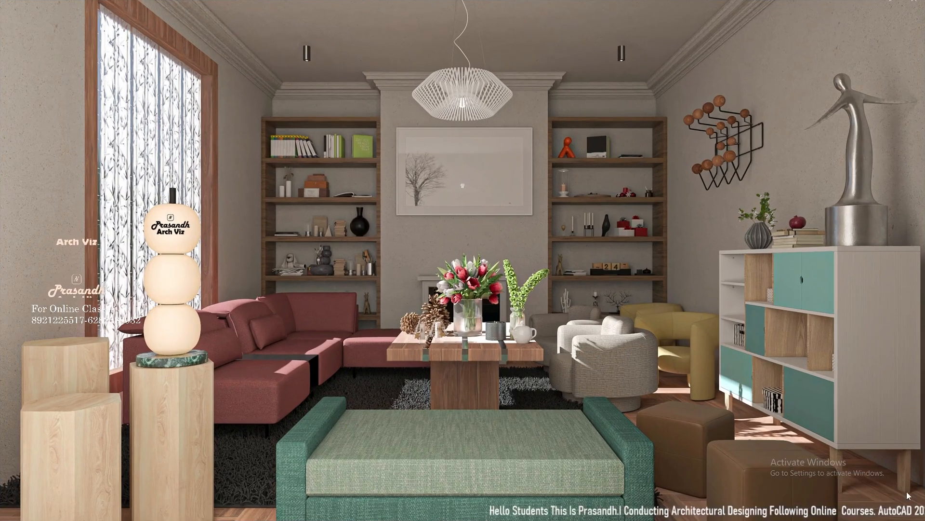